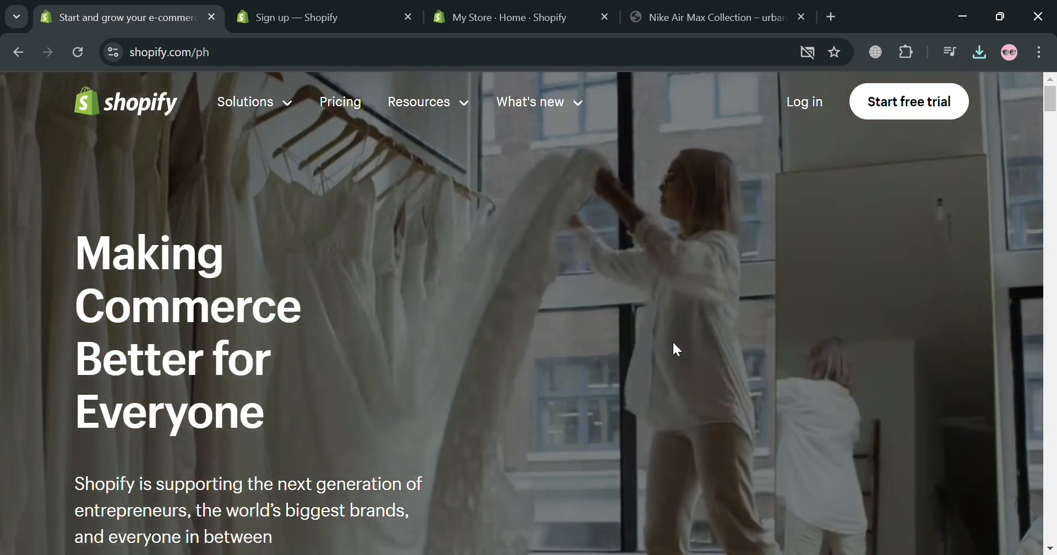
Look through the Shopify landing page, including its store-building, sales channel, marketing and free trial sections
scroll(674, 344, "down", 4)
scroll(677, 350, "down", 15)
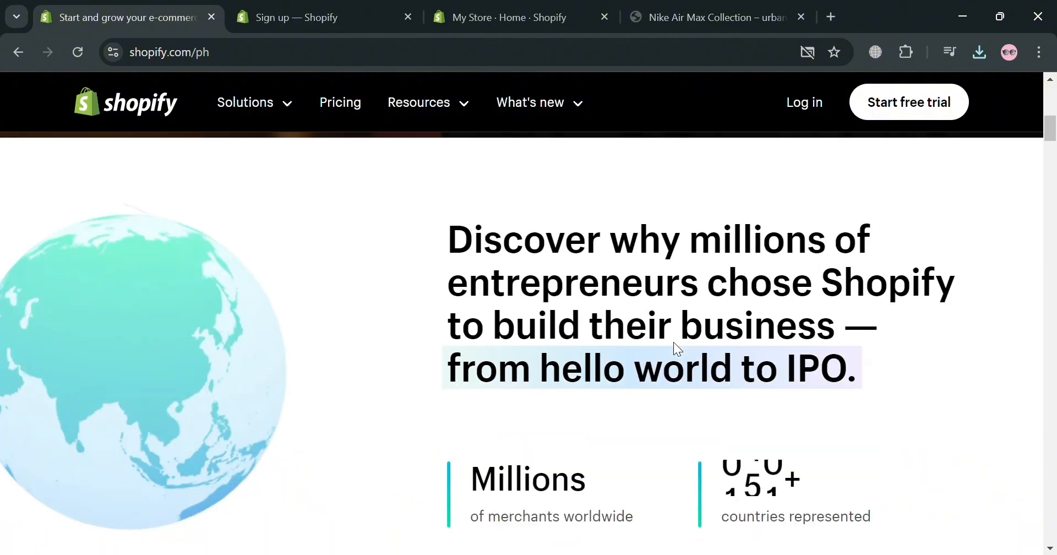
scroll(680, 345, "down", 20)
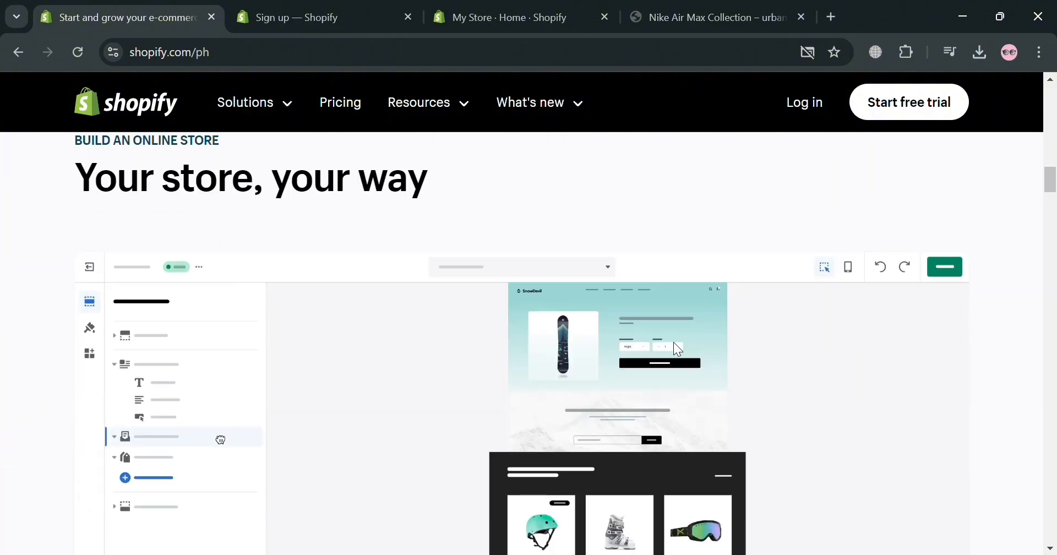
scroll(675, 344, "down", 15)
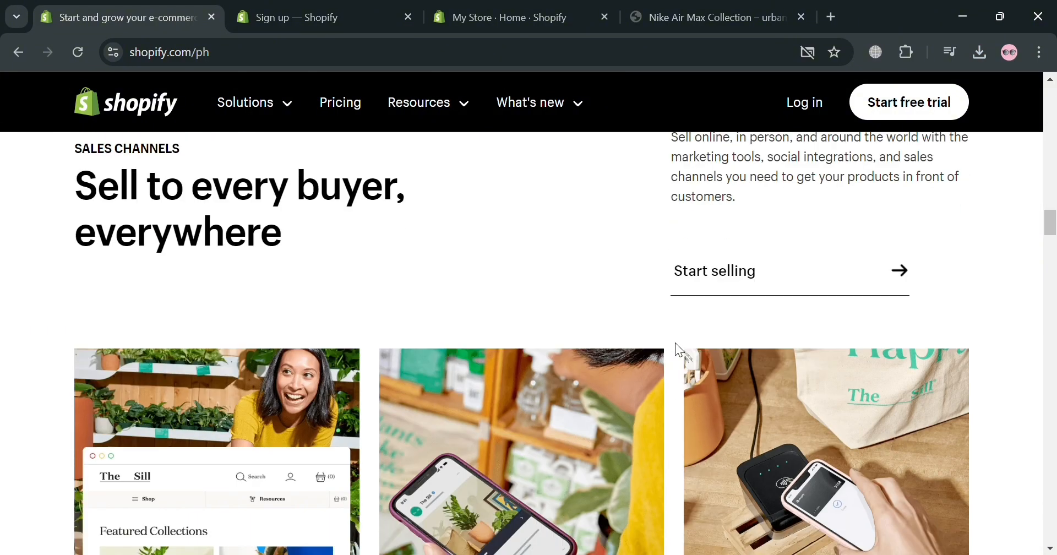
scroll(678, 350, "down", 15)
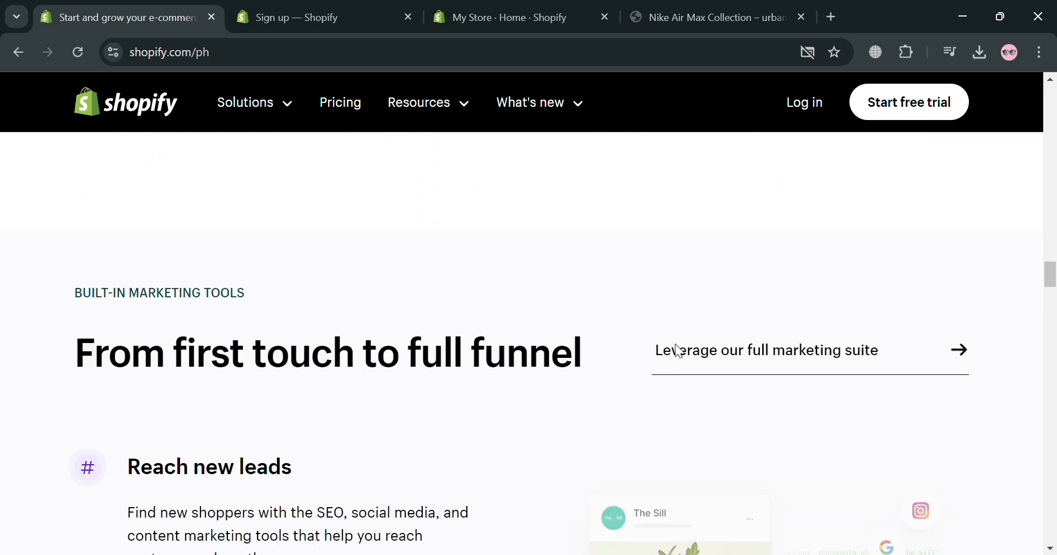
scroll(674, 347, "down", 15)
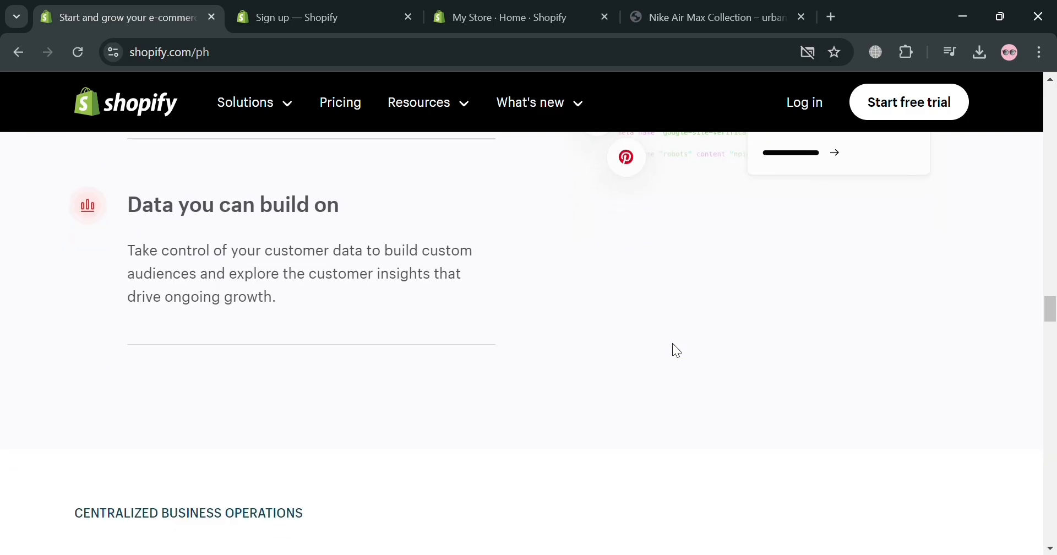
scroll(672, 345, "down", 10)
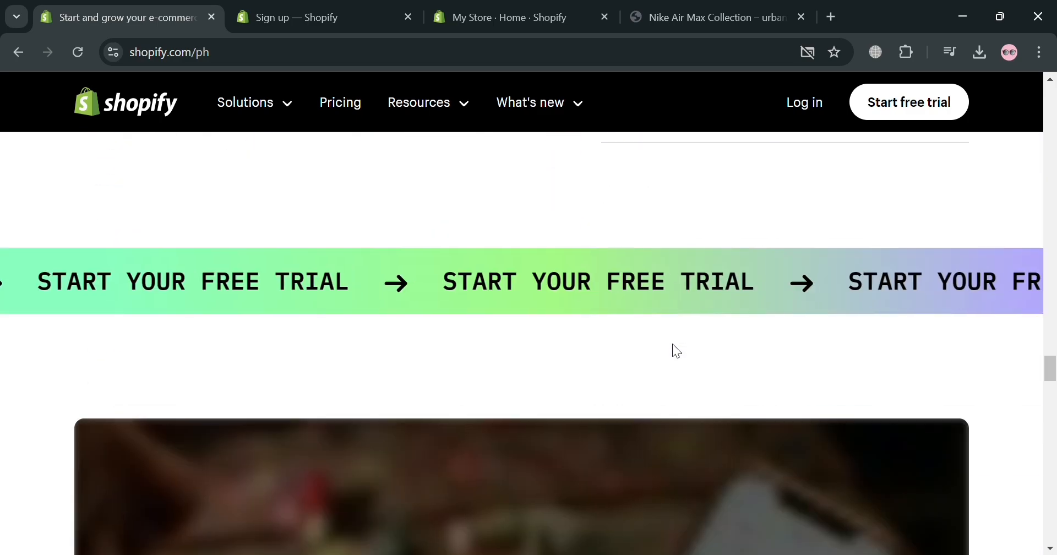
scroll(672, 350, "down", 12)
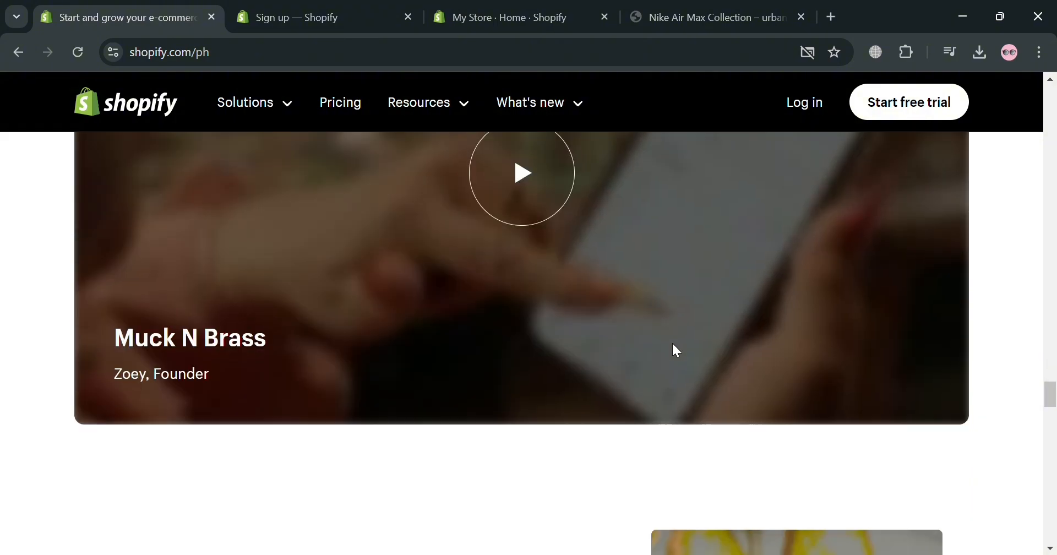
scroll(673, 352, "down", 10)
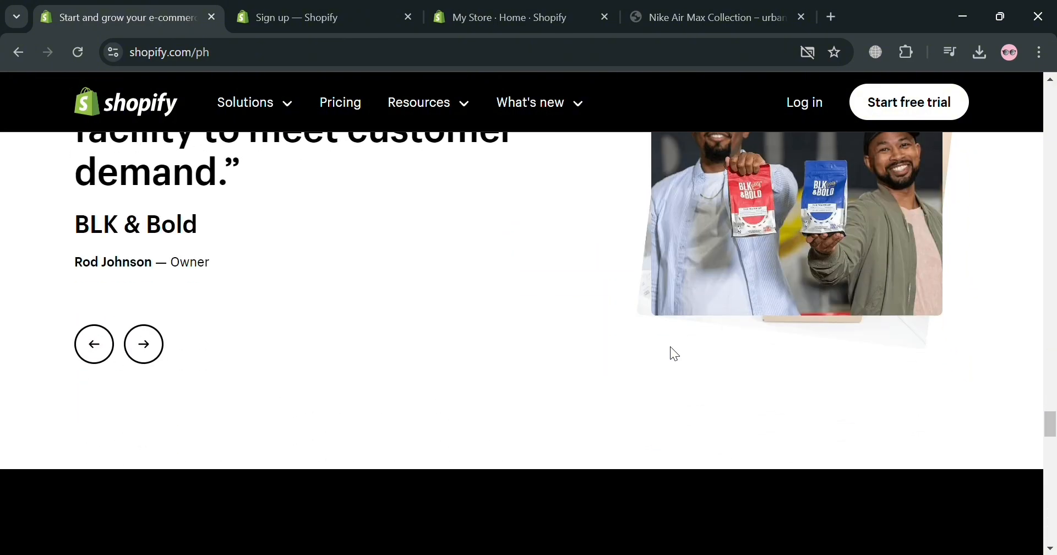
scroll(677, 353, "down", 3)
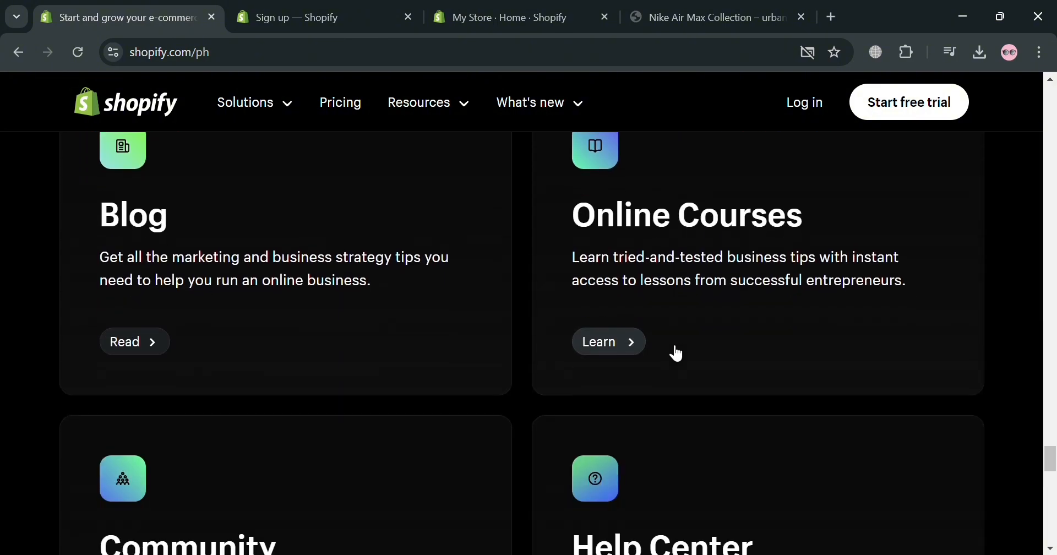
scroll(678, 353, "down", 15)
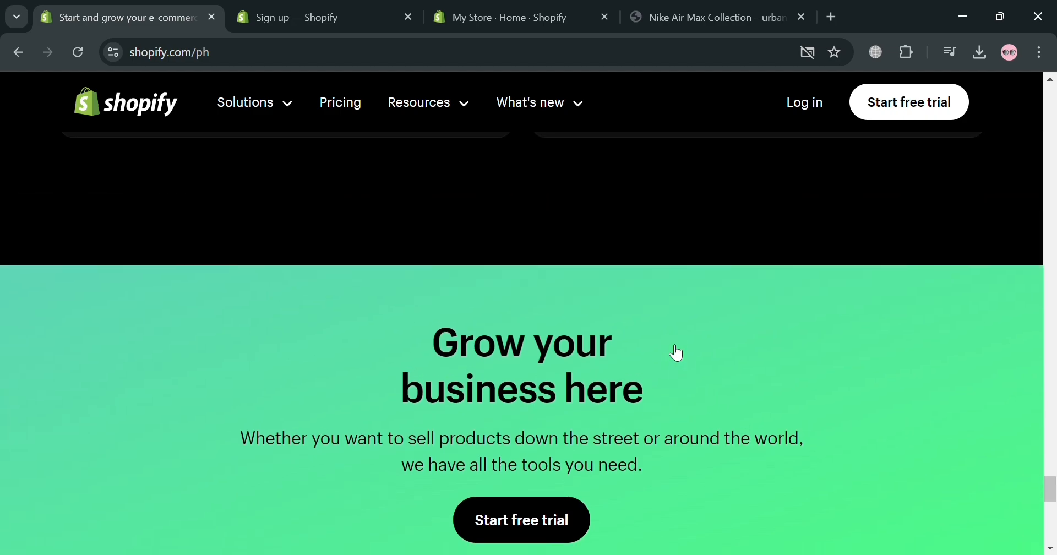
scroll(677, 353, "down", 6)
scroll(677, 352, "up", 15)
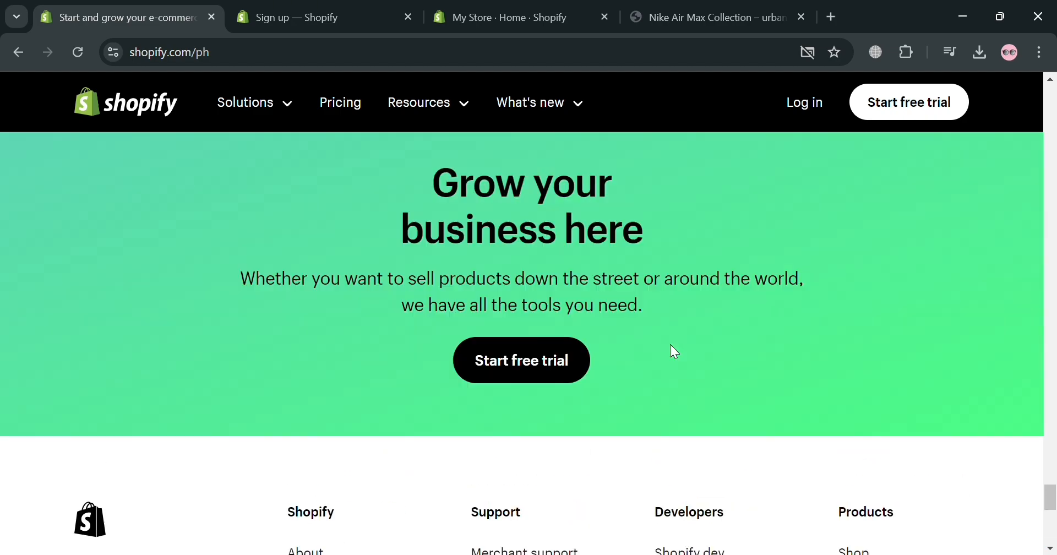
scroll(680, 341, "up", 10)
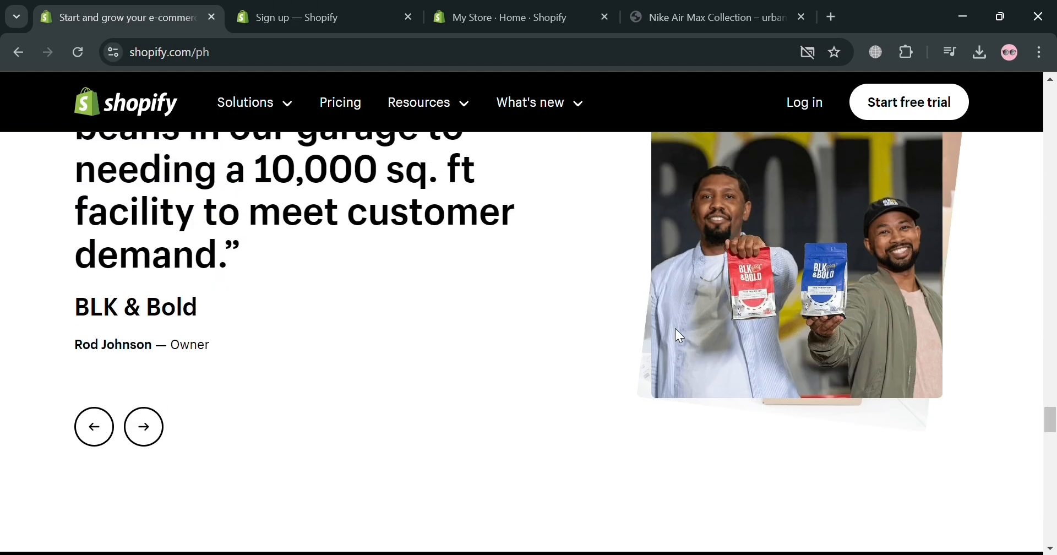
scroll(676, 329, "up", 6)
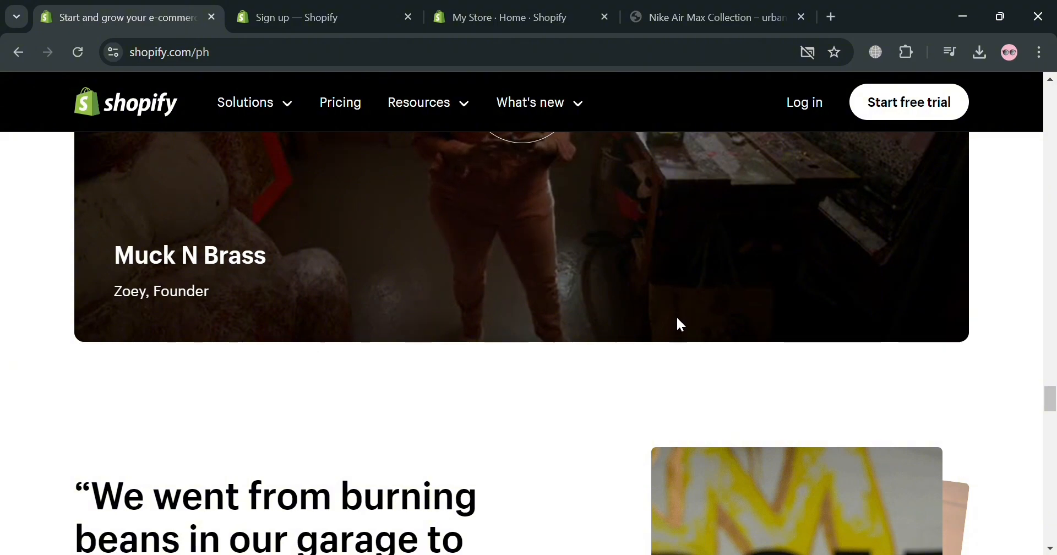
scroll(681, 322, "up", 10)
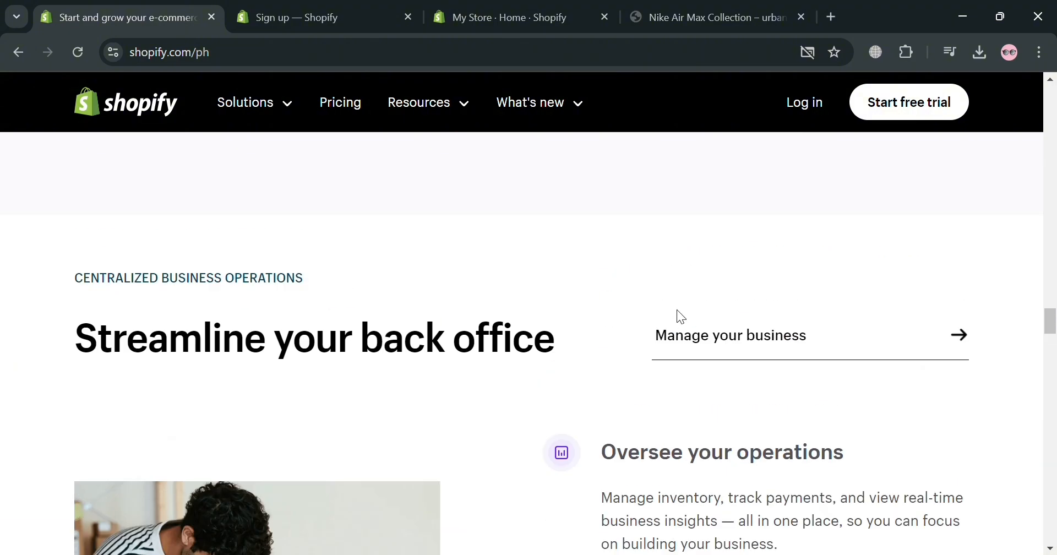
scroll(678, 314, "up", 10)
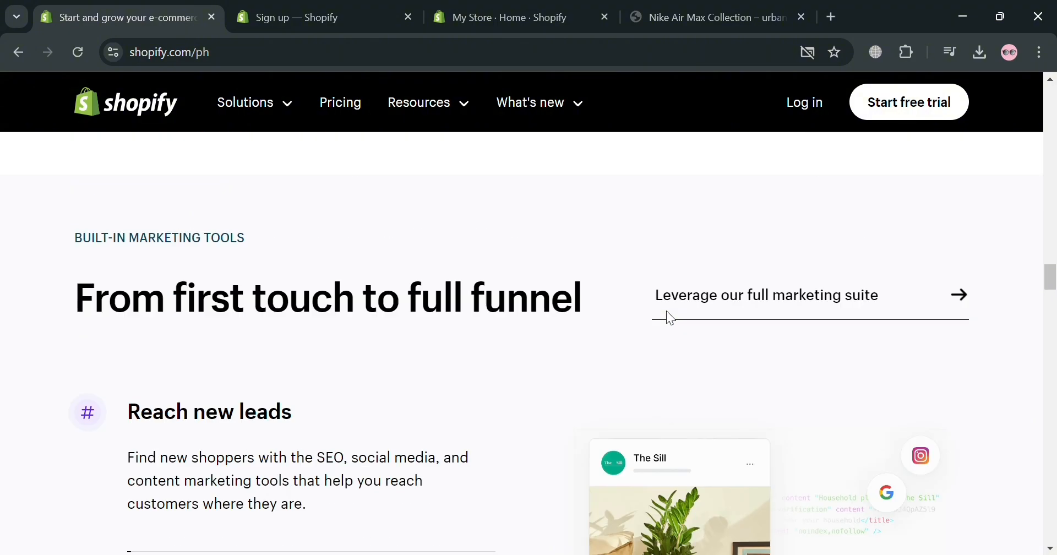
scroll(667, 312, "up", 10)
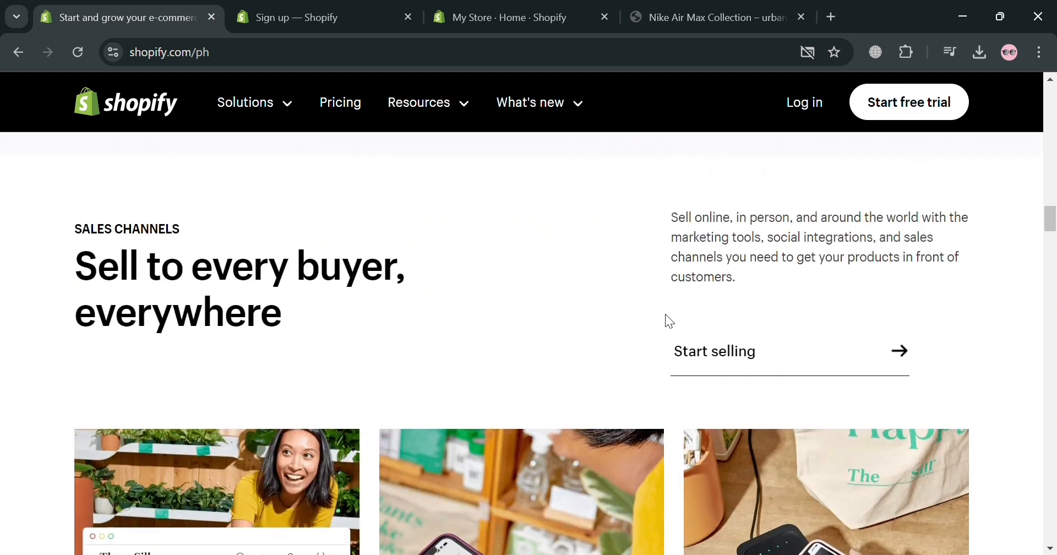
scroll(665, 314, "up", 10)
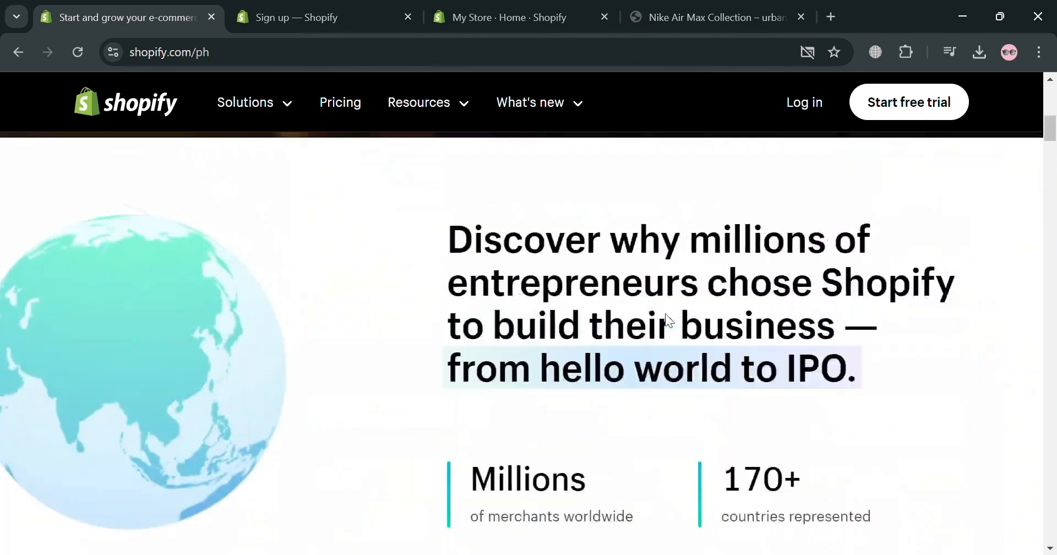
scroll(666, 314, "up", 10)
scroll(666, 314, "down", 3)
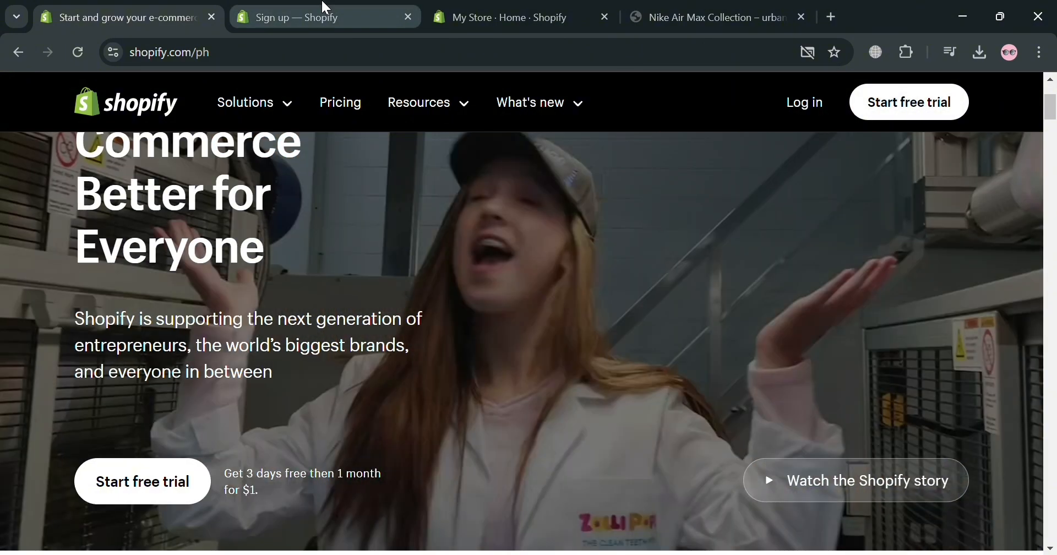
Switch to the Shopify sign-up page and review the available ways to start the free trial
left_click(325, 8)
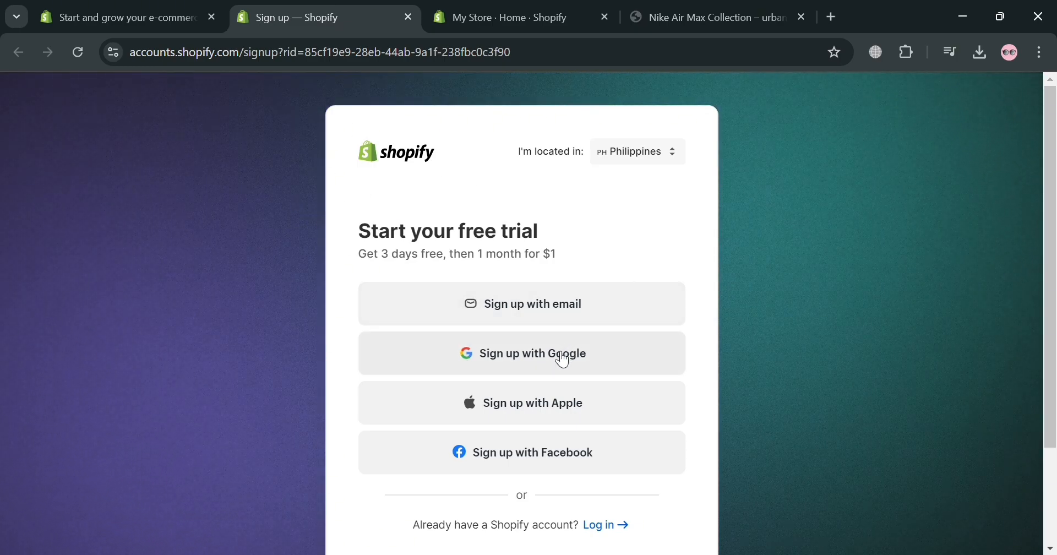
scroll(563, 359, "down", 2)
scroll(557, 378, "down", 2)
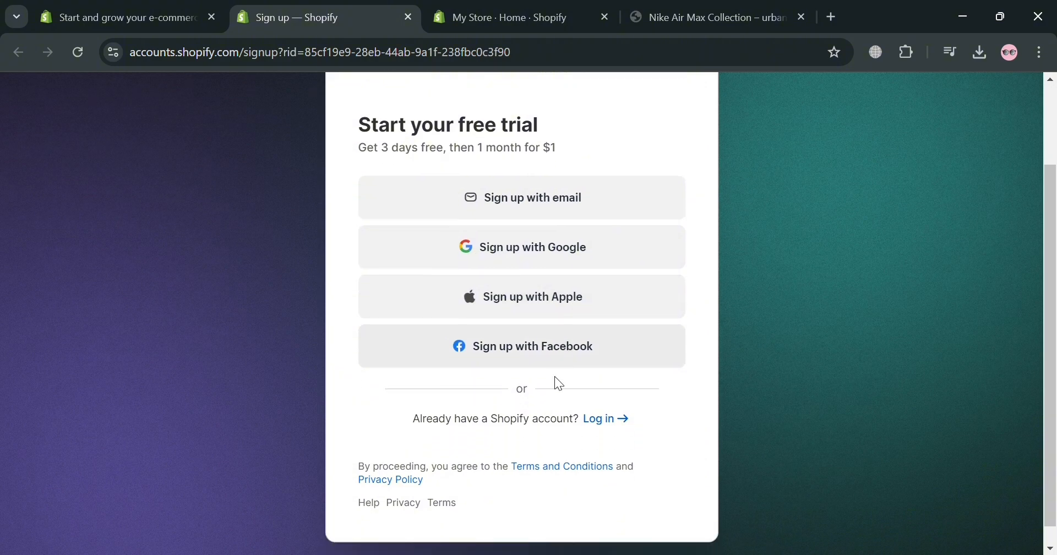
scroll(547, 371, "up", 3)
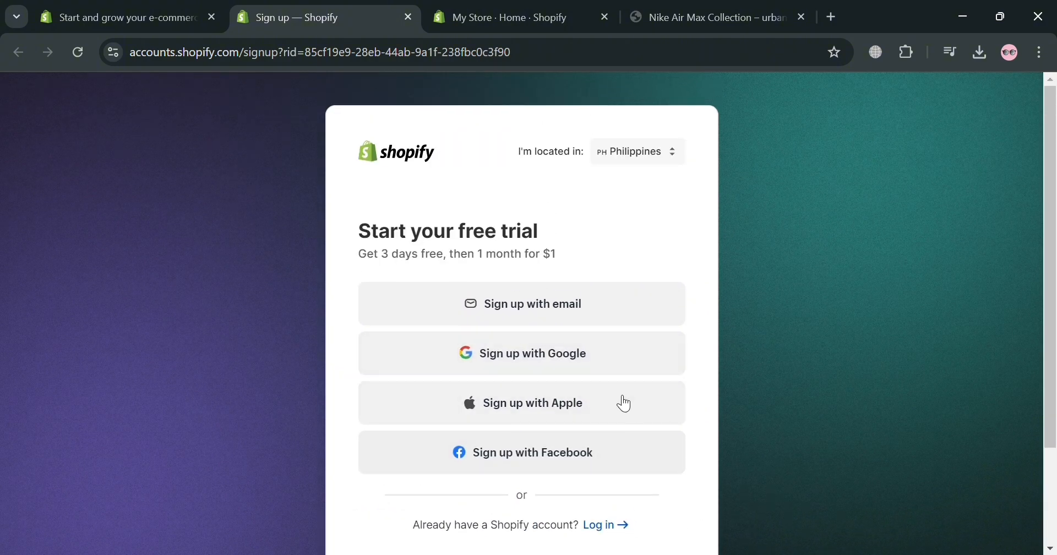
Switch to the My Store admin home page, collapse the trial notice and review the setup guide
left_click(480, 8)
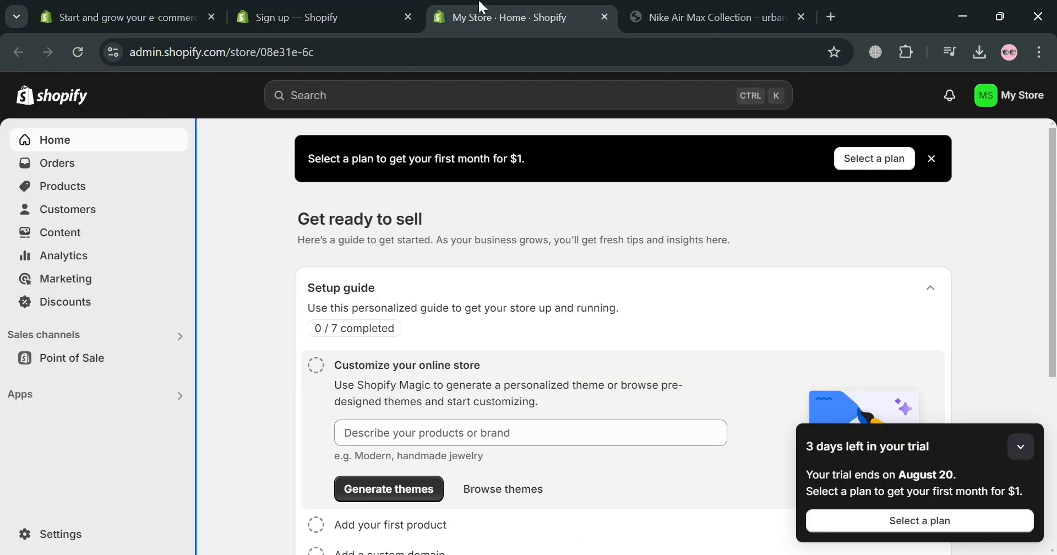
scroll(246, 313, "down", 4)
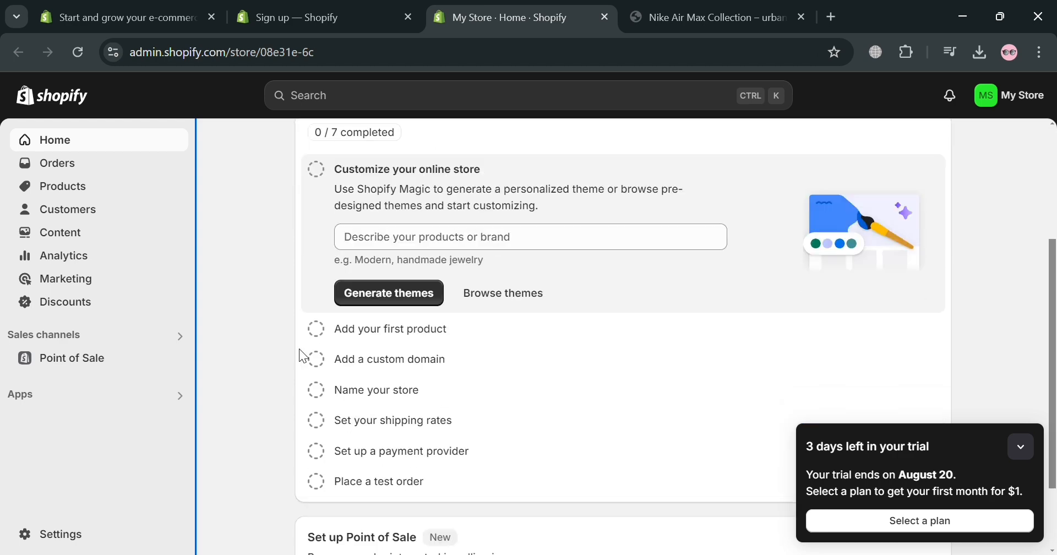
scroll(243, 380, "up", 4)
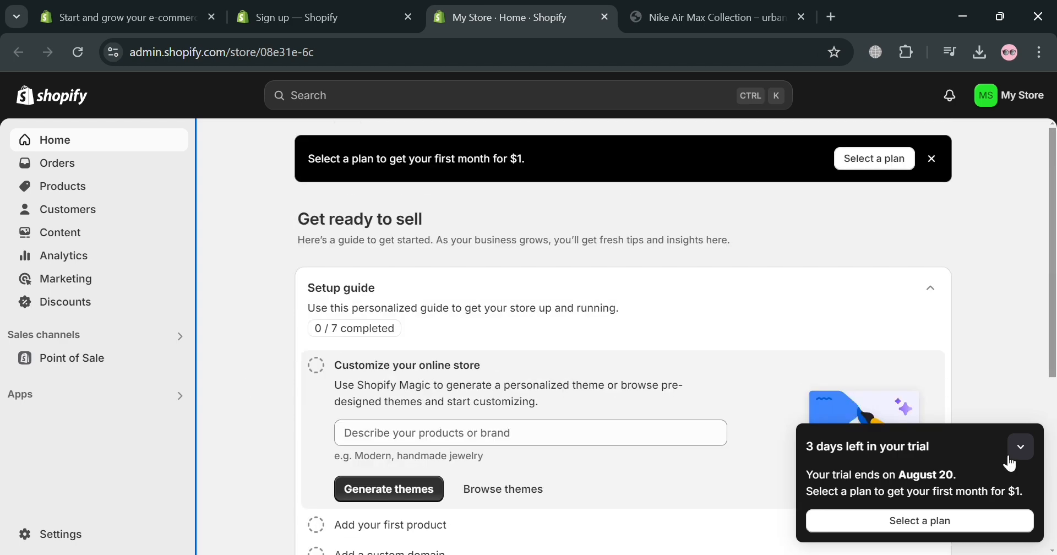
left_click(1022, 455)
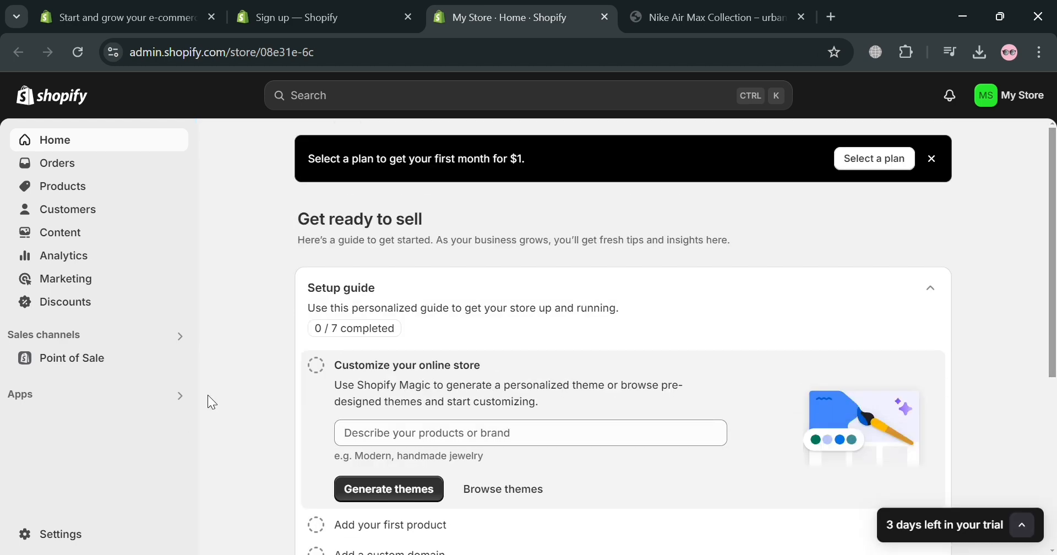
scroll(262, 312, "down", 2)
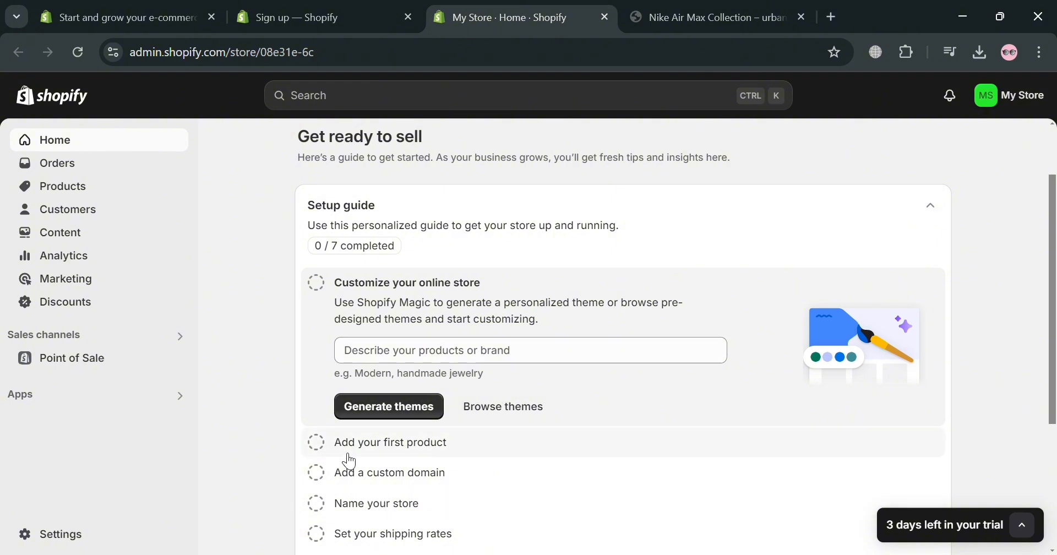
Start a new product in the store and title it "NIKE SHOES"
left_click(135, 193)
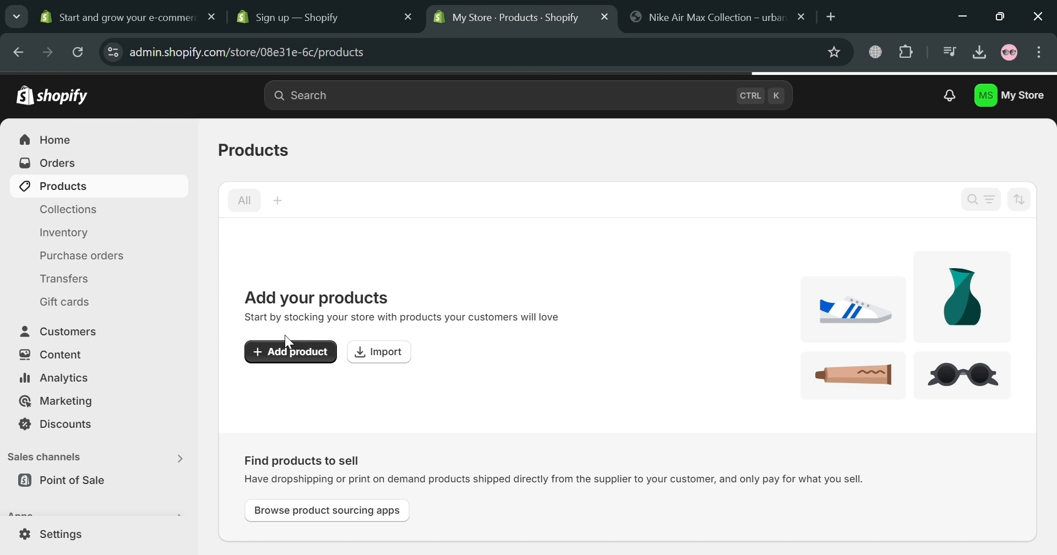
left_click(289, 347)
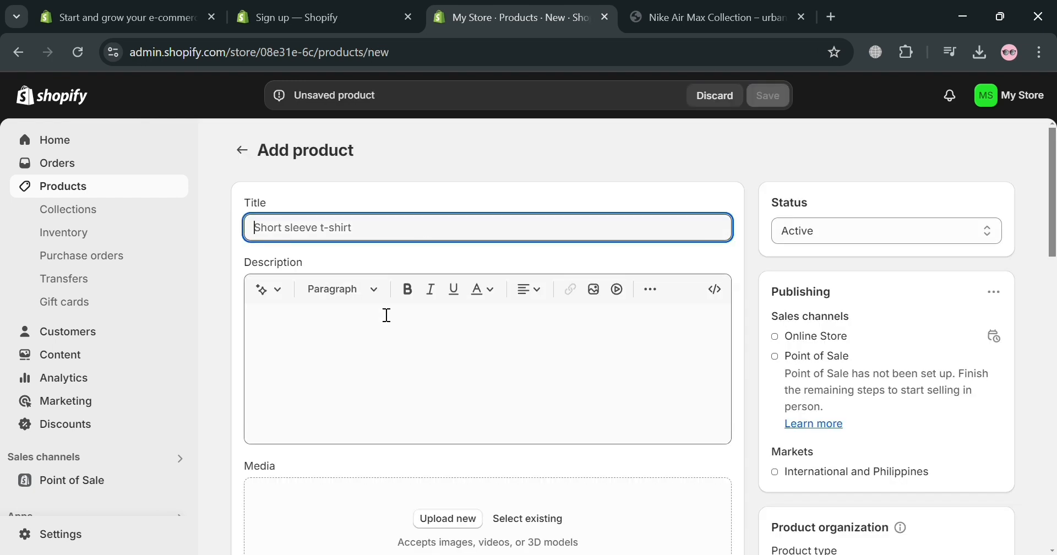
type("NIKE SHOES")
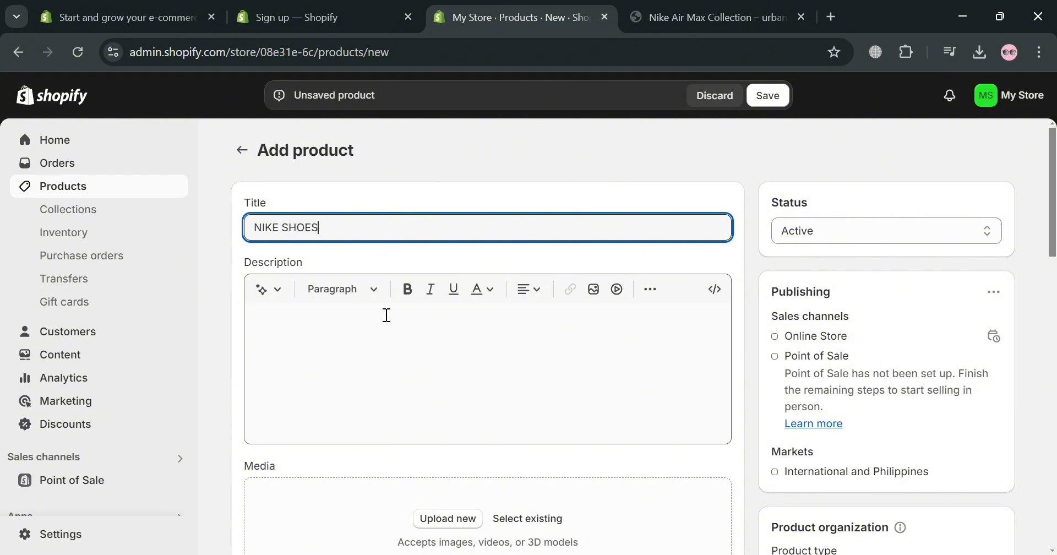
left_click(387, 315)
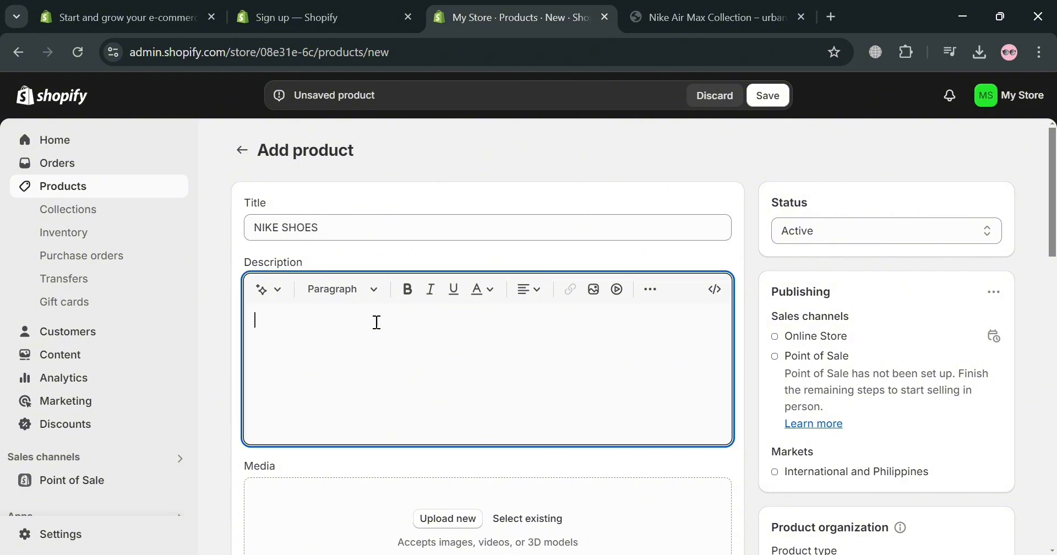
Upload the image of the black-and-white Nike shoe to the product's media
scroll(368, 347, "down", 3)
left_click(475, 362)
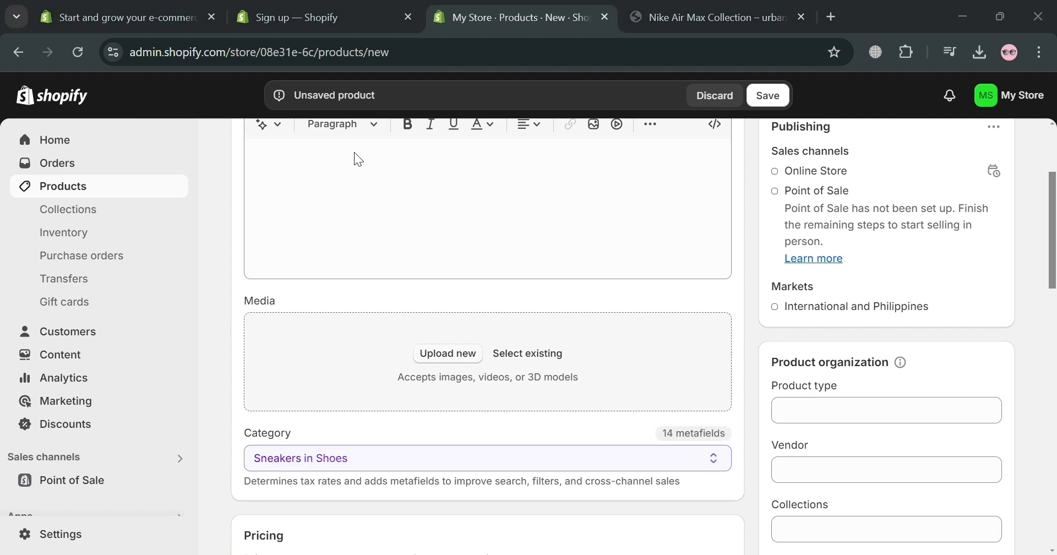
double_click(361, 127)
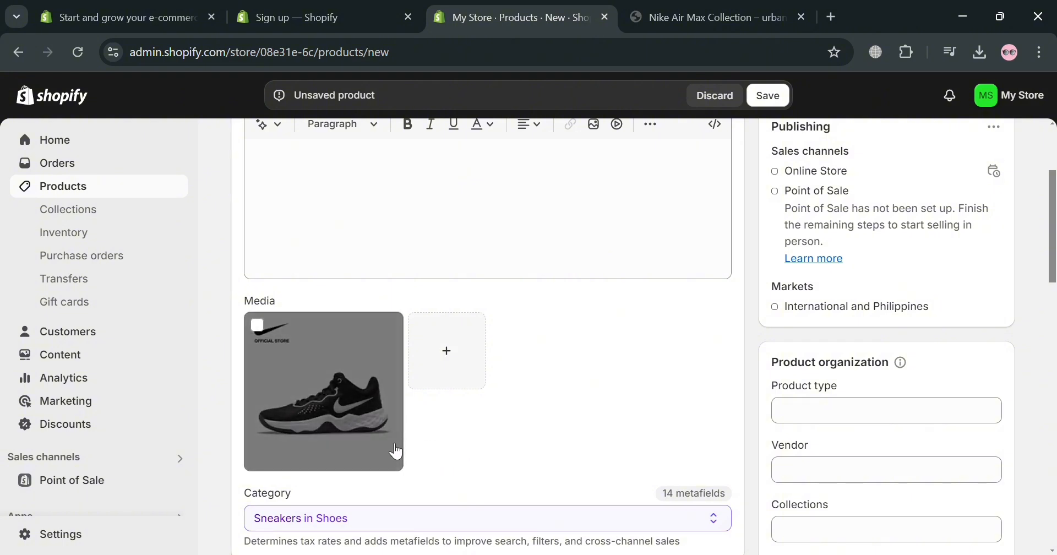
Enter "Black and White Limited Edition Nike Air Shoes" as the product description
scroll(547, 465, "down", 2)
scroll(561, 456, "up", 5)
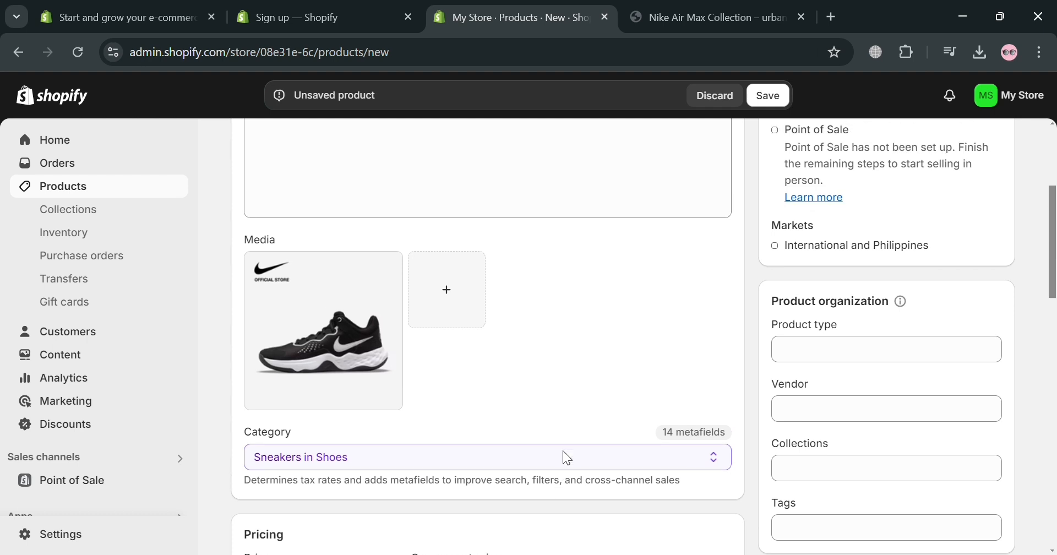
left_click(392, 380)
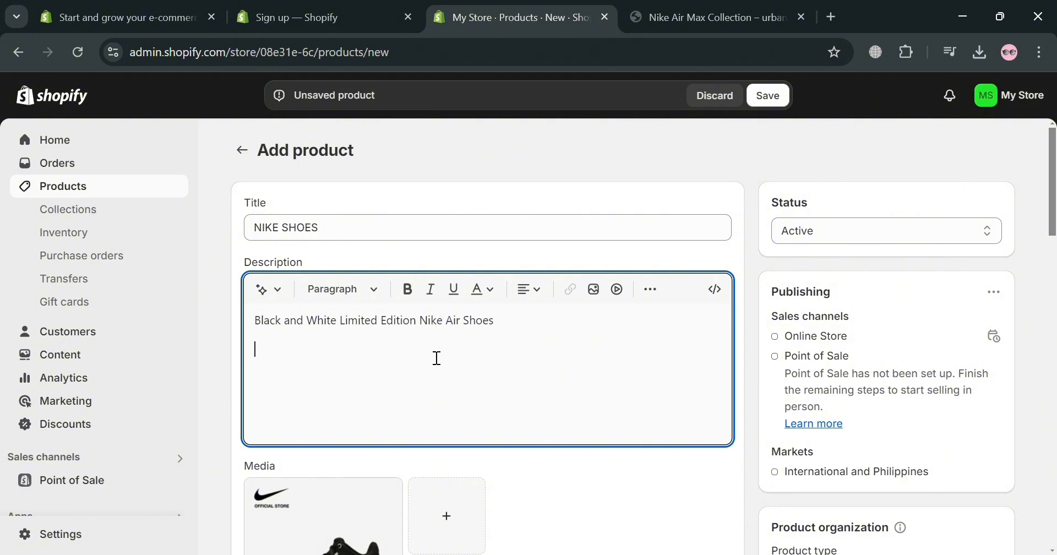
scroll(354, 431, "down", 3)
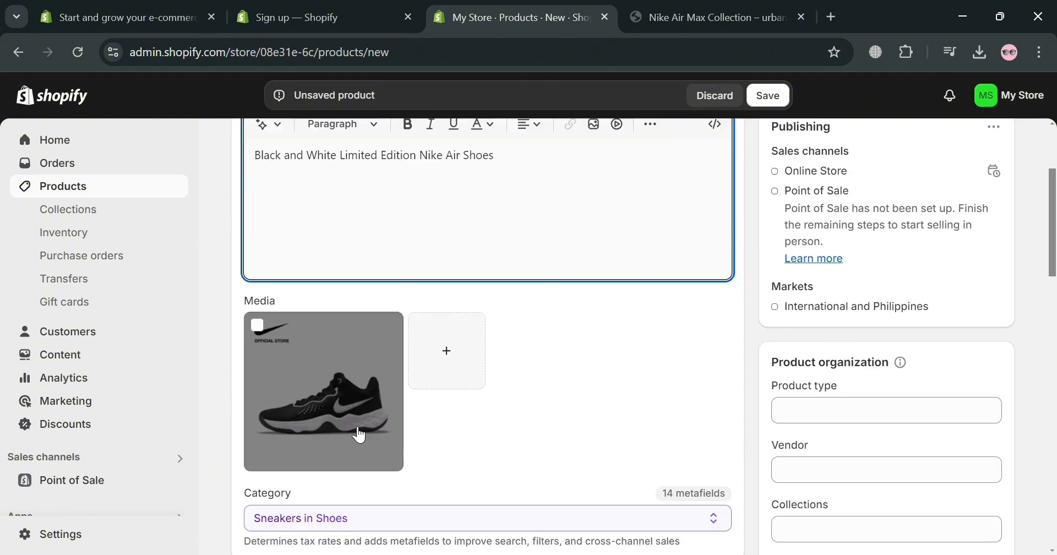
Set the product's price to ₱1,000
scroll(451, 404, "up", 3)
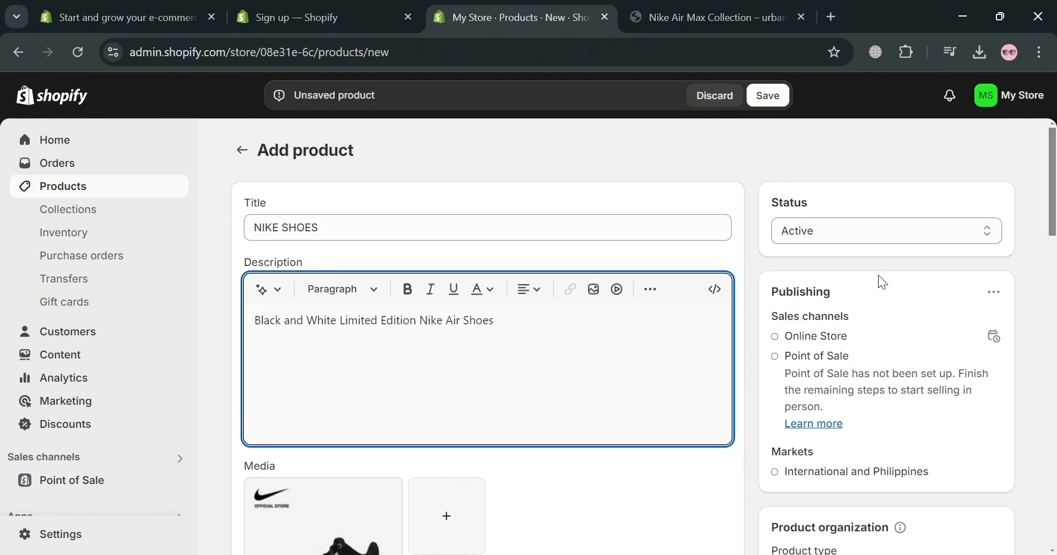
scroll(471, 393, "down", 9)
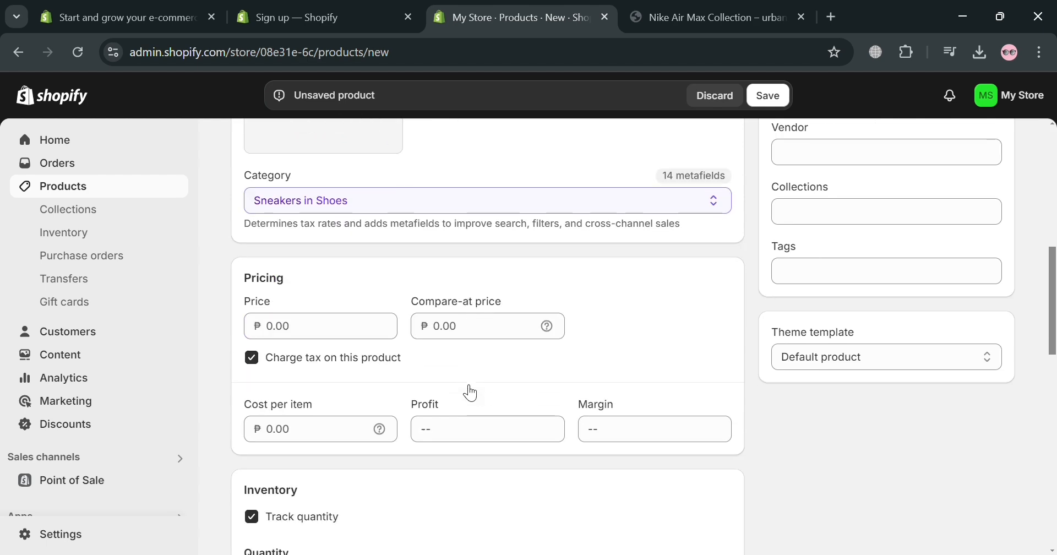
left_click(361, 238)
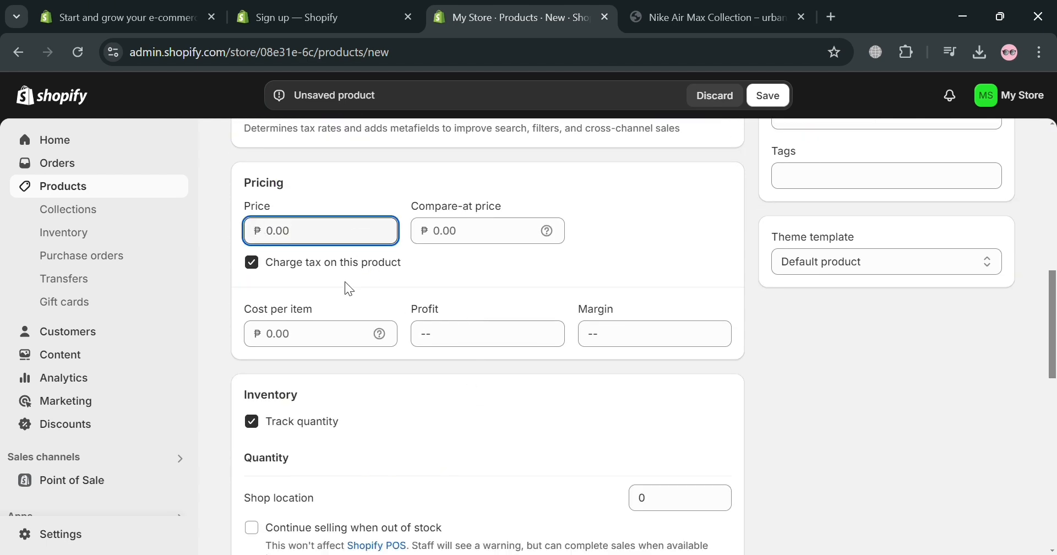
scroll(347, 300, "down", 2)
scroll(337, 309, "up", 3)
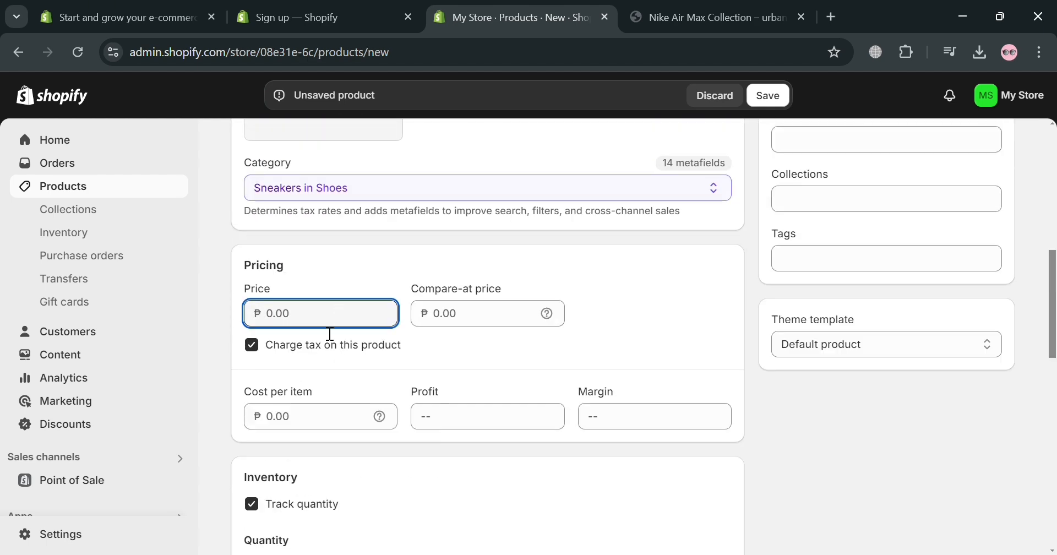
type("1000")
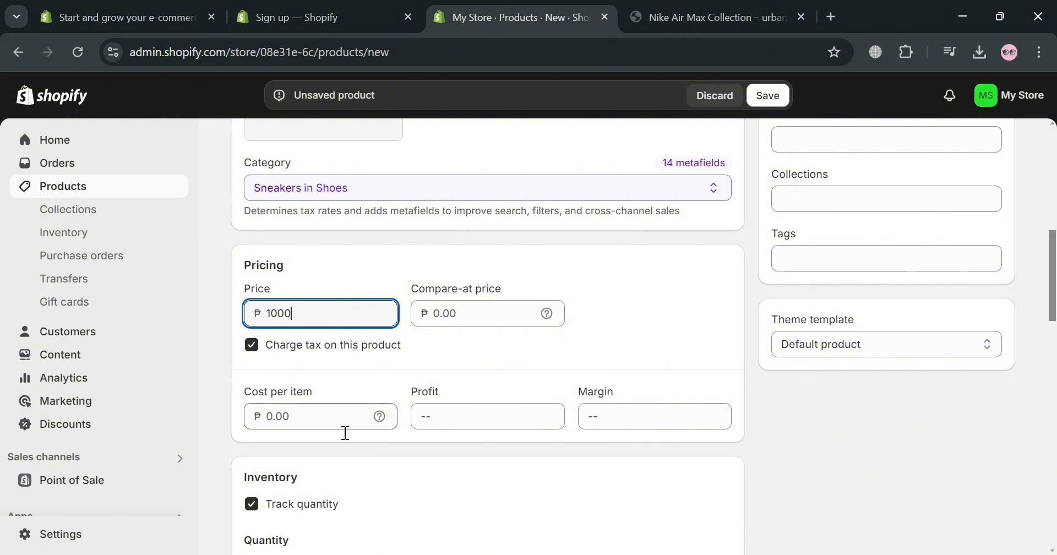
Set the product's cost per item to ₱550
left_click(345, 432)
type("5500")
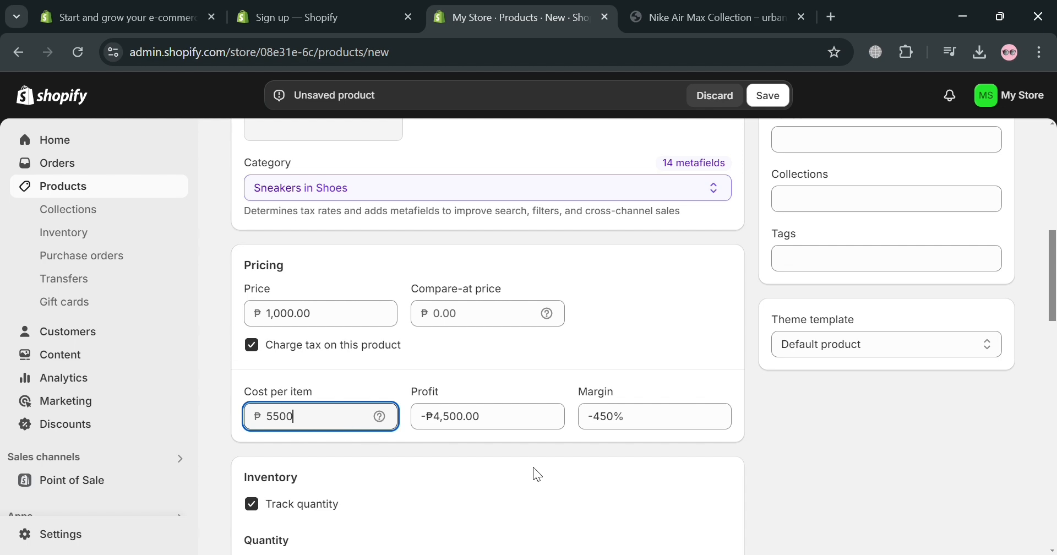
key("BackSpace")
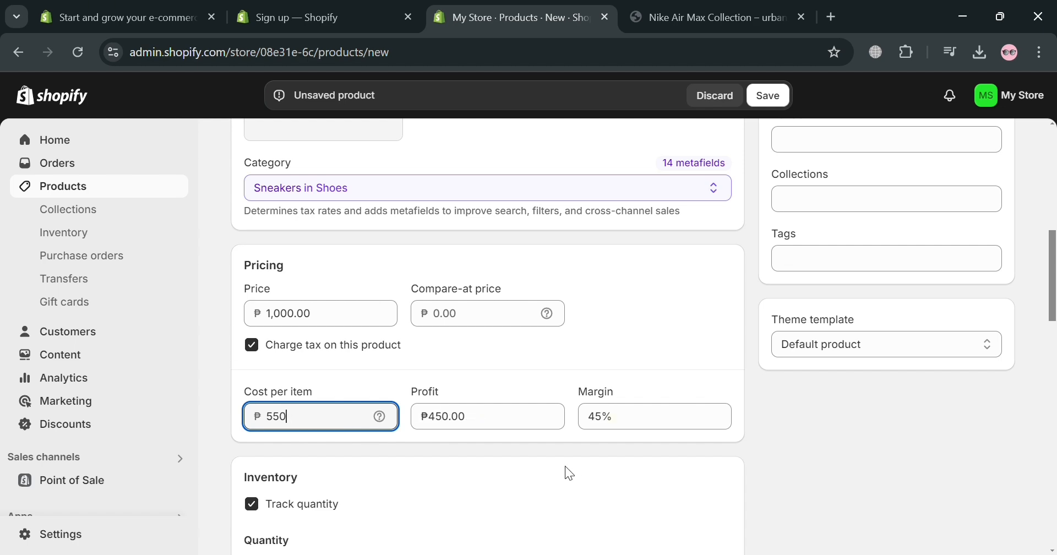
left_click(474, 392)
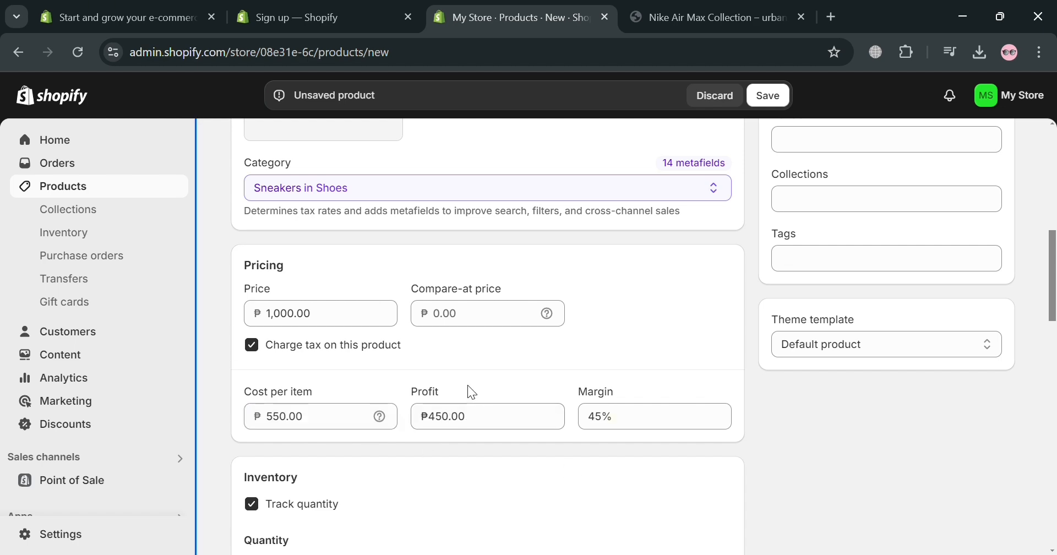
Set the shop location's stock quantity to 99 and enter 0 kg as the product's shipping weight
scroll(472, 392, "down", 6)
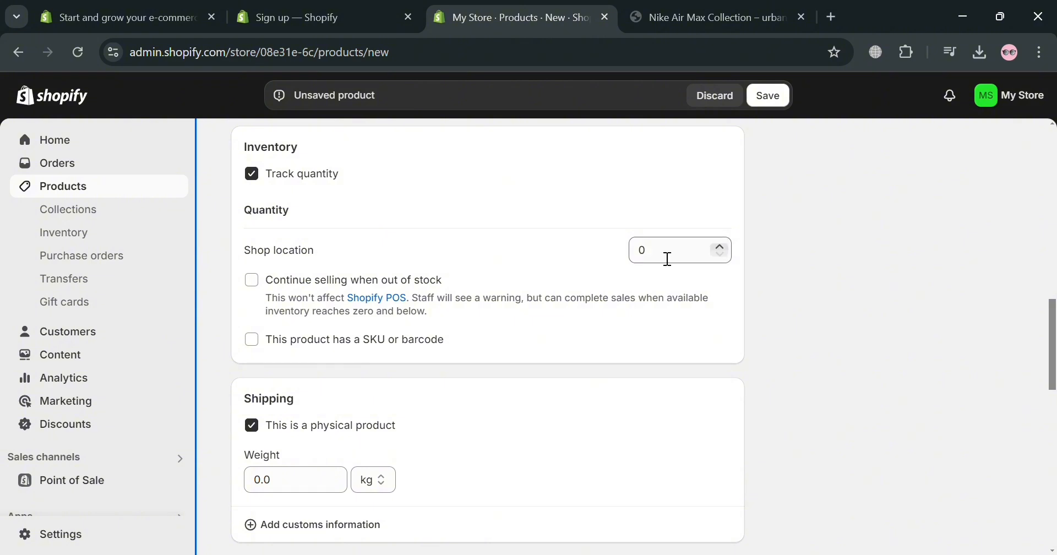
left_click(669, 256)
type("99")
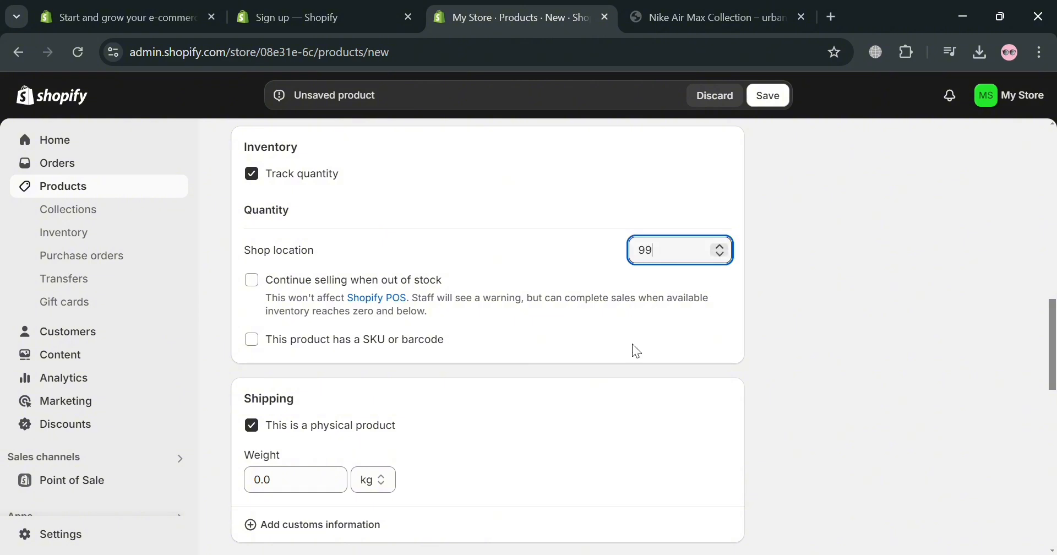
left_click(595, 361)
scroll(361, 442, "down", 2)
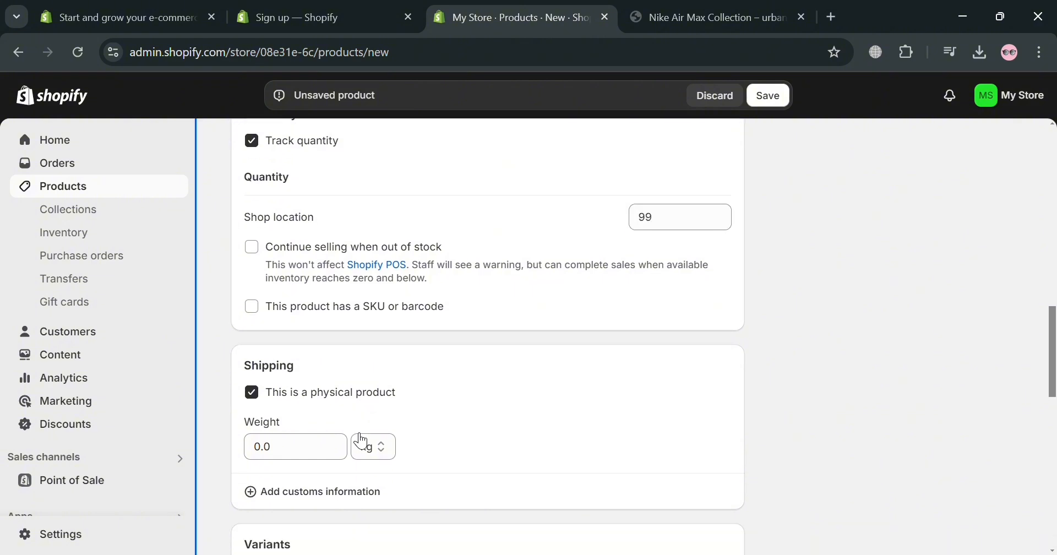
left_click(338, 409)
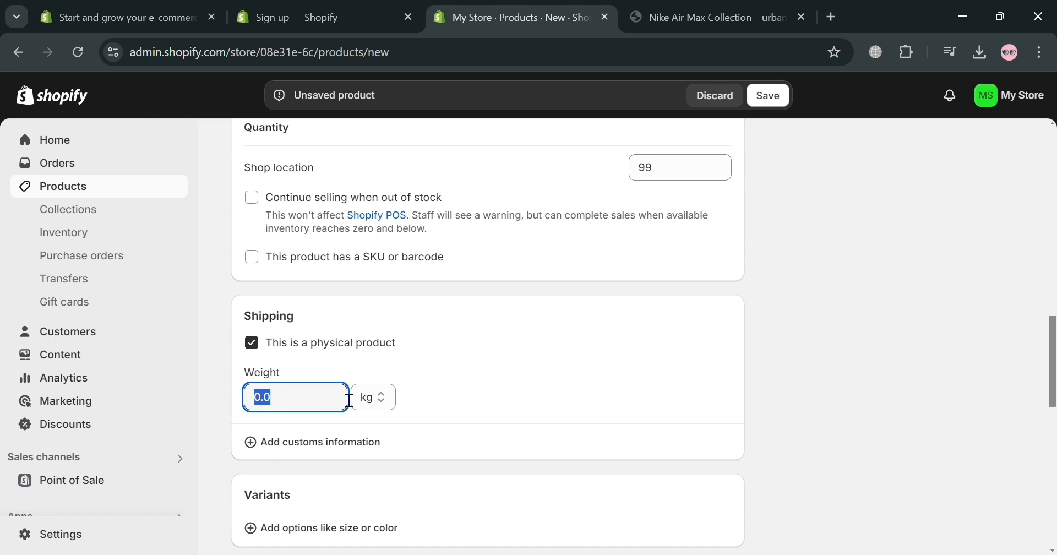
type("0")
left_click(498, 428)
Review the product's variant options, category metafields and search engine listing
scroll(437, 448, "down", 2)
scroll(354, 444, "down", 4)
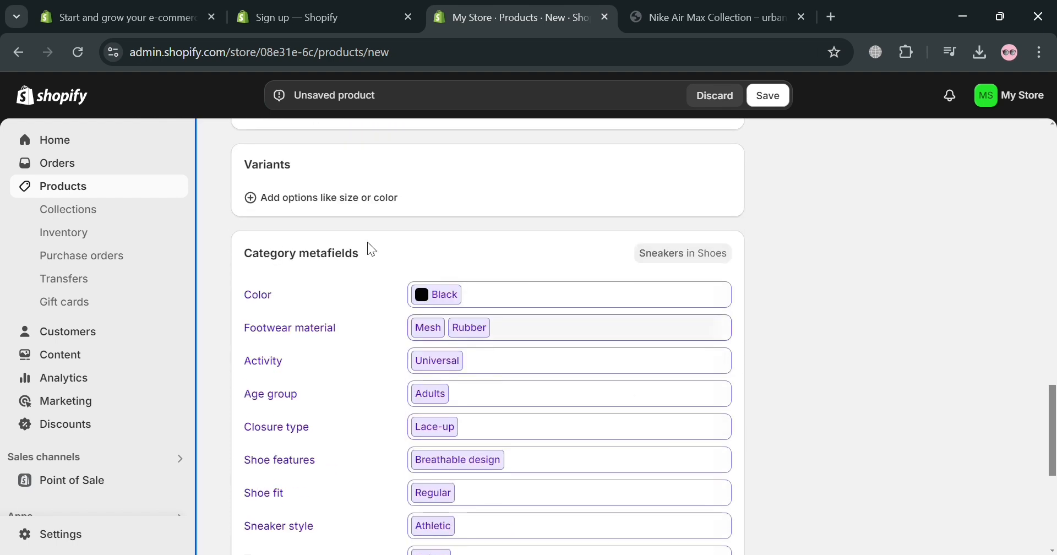
scroll(507, 333, "down", 2)
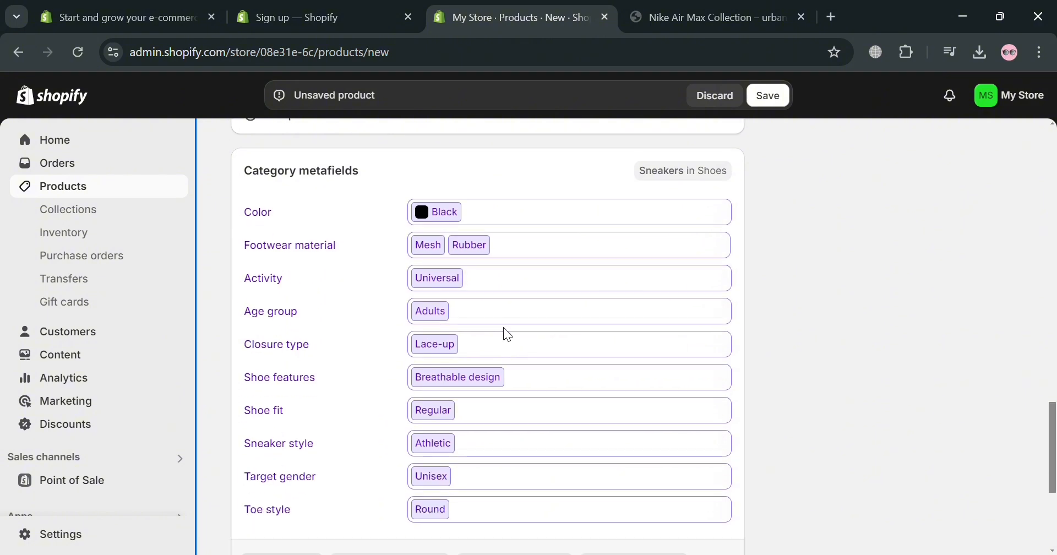
scroll(539, 241, "down", 3)
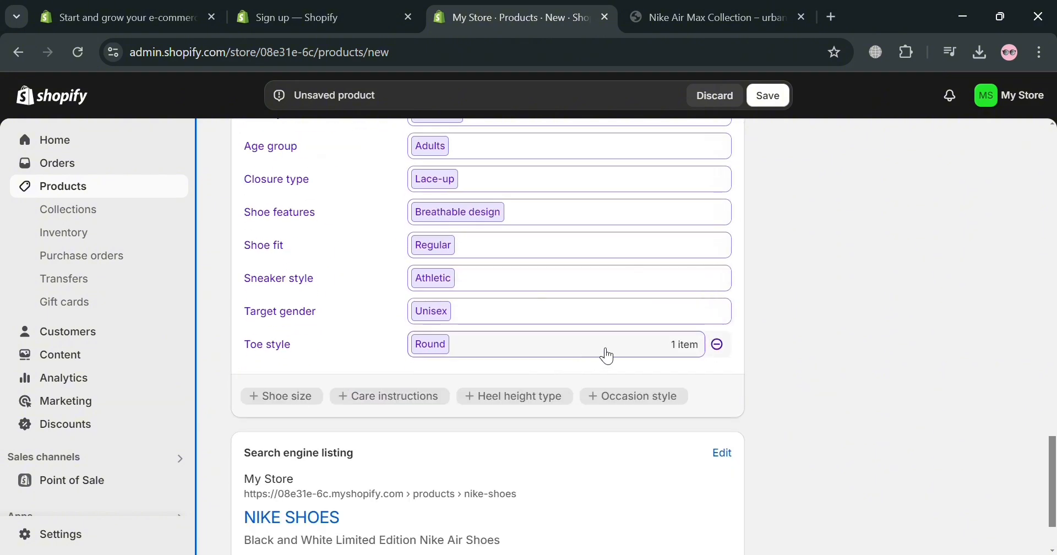
scroll(605, 358, "up", 2)
scroll(484, 380, "up", 2)
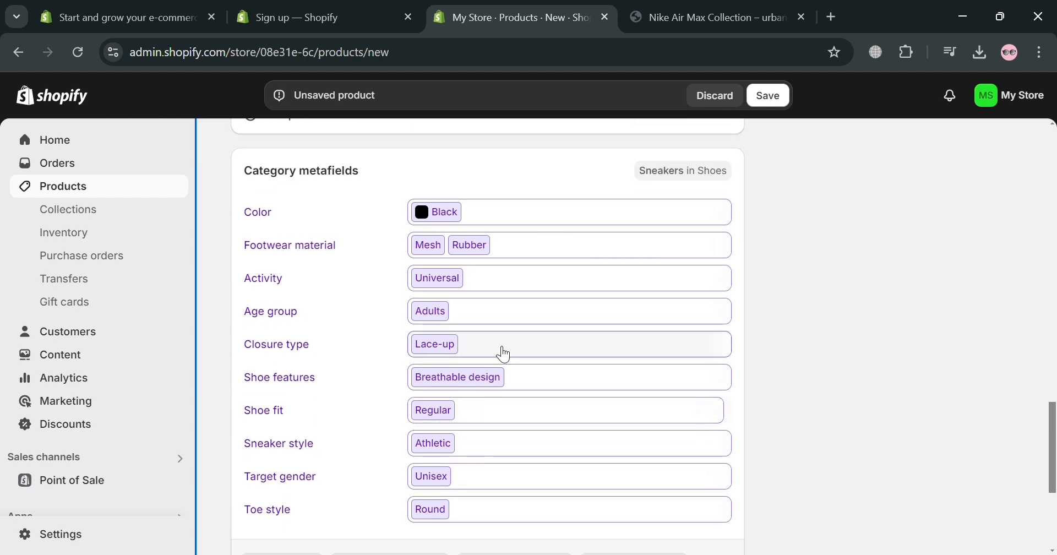
scroll(689, 232, "down", 4)
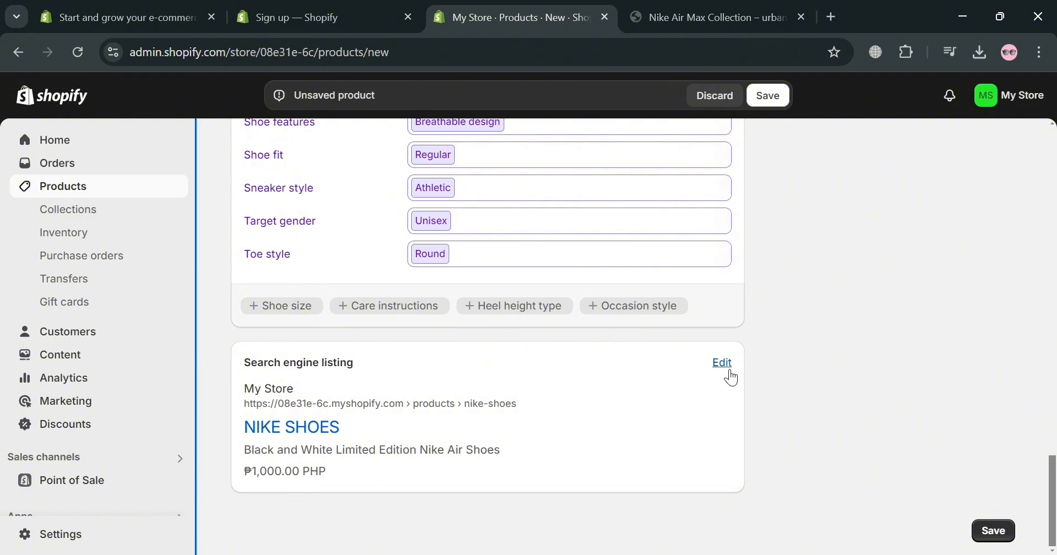
Add the line "MORE COLLECTION OF NIKE SHOES IN HERE:" below the existing text in the product description
scroll(551, 413, "up", 15)
scroll(550, 409, "up", 5)
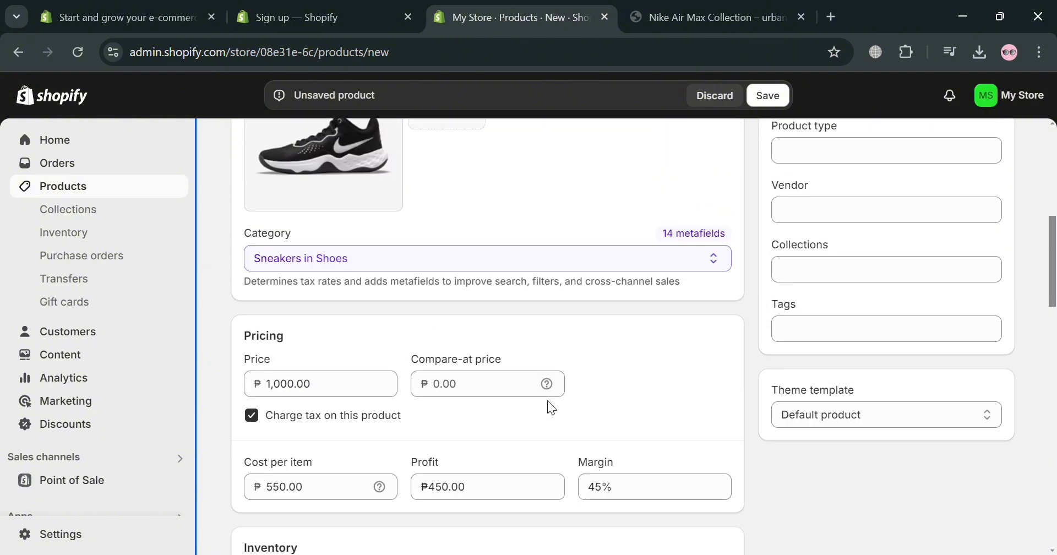
scroll(503, 409, "up", 6)
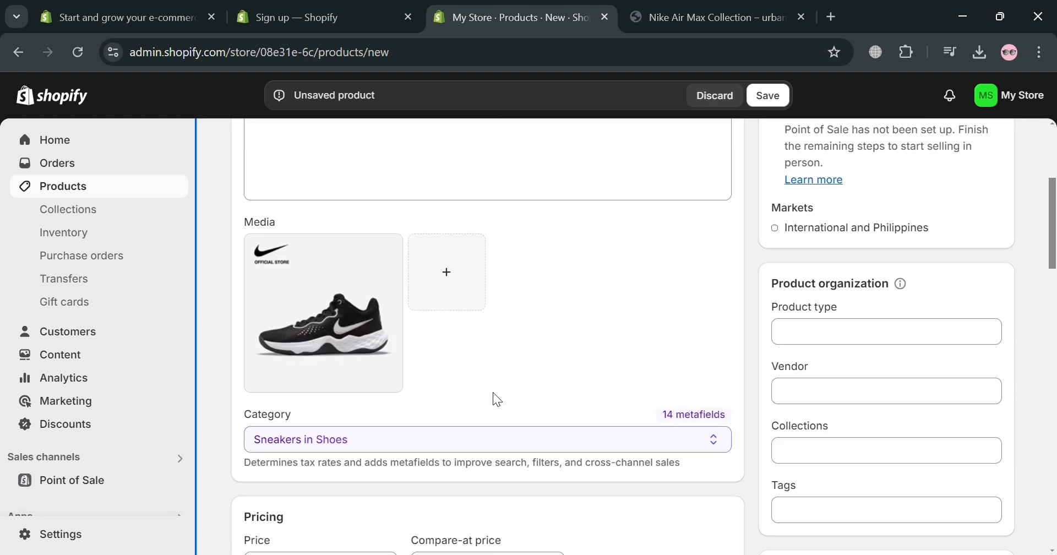
scroll(603, 429, "up", 1)
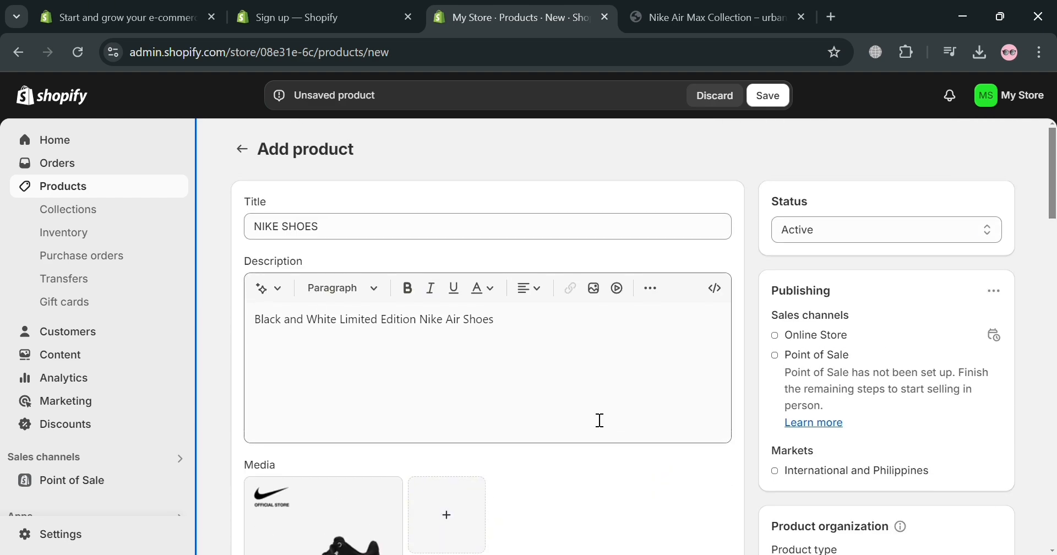
left_click(472, 394)
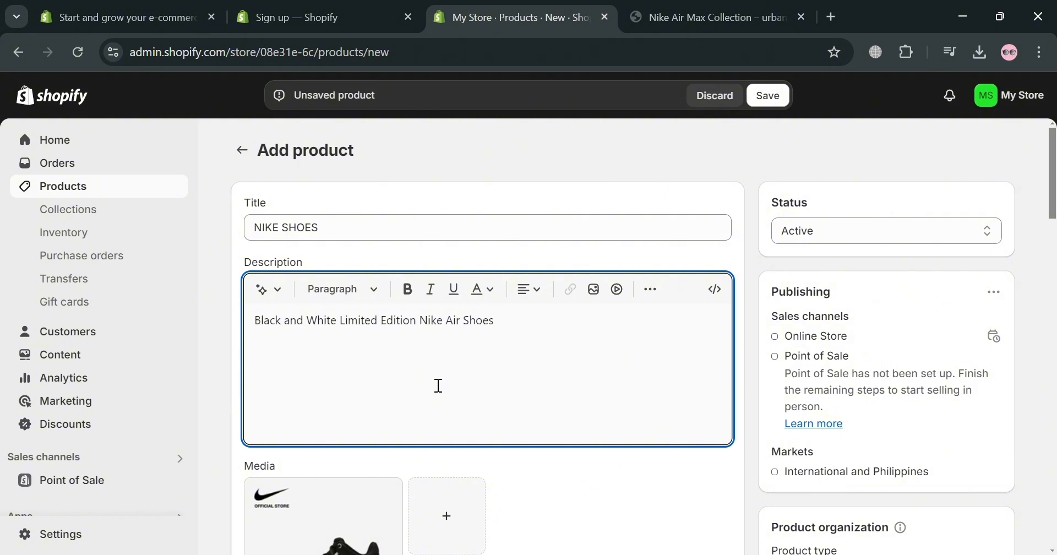
type("G")
key("BackSpace")
type("MORE COLLECTION OF NIKE SHOES IN HERE:")
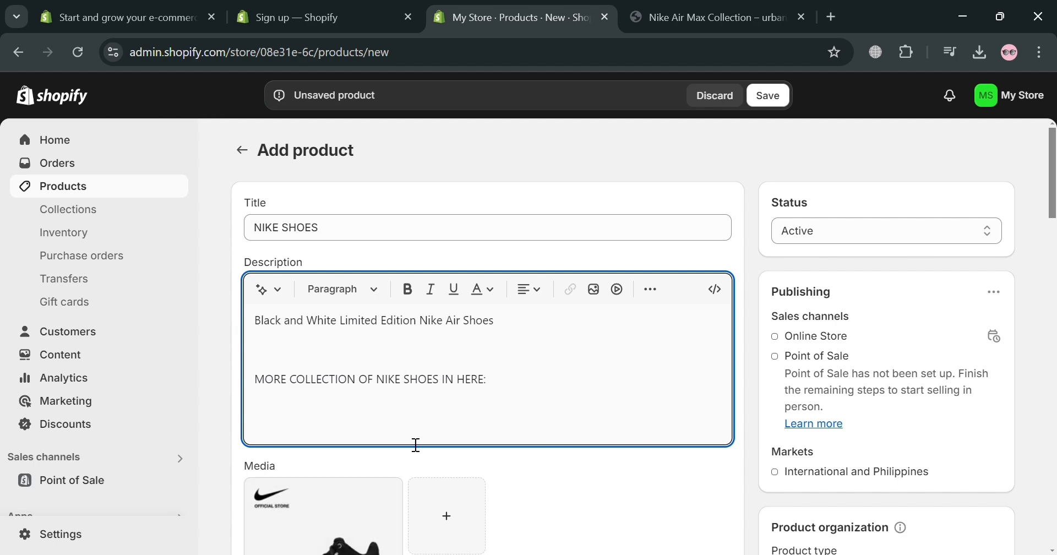
Copy the web address of the urbanAthletics Nike Air Max Collection page and paste it at the end of the product description
left_click(711, 17)
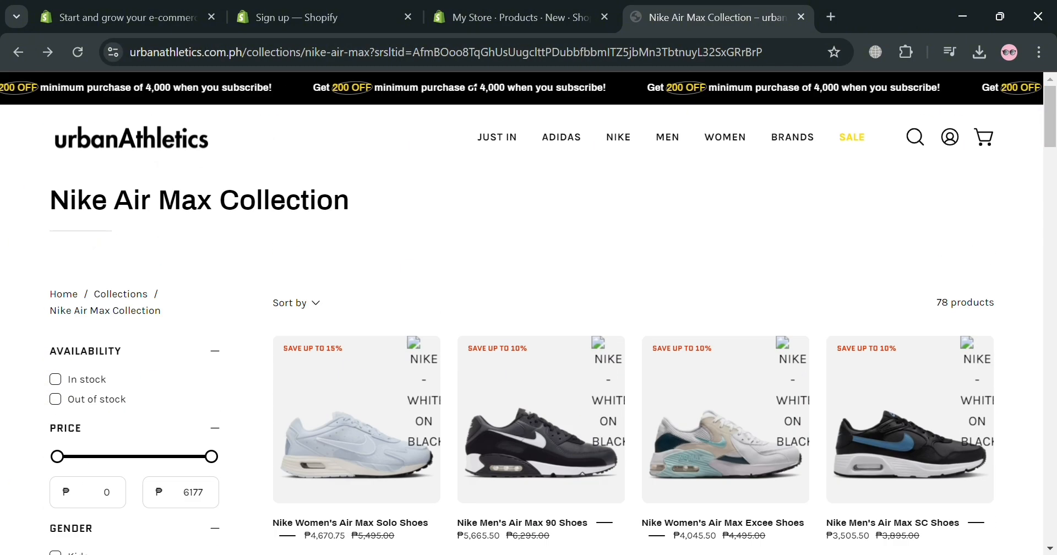
left_click(481, 60)
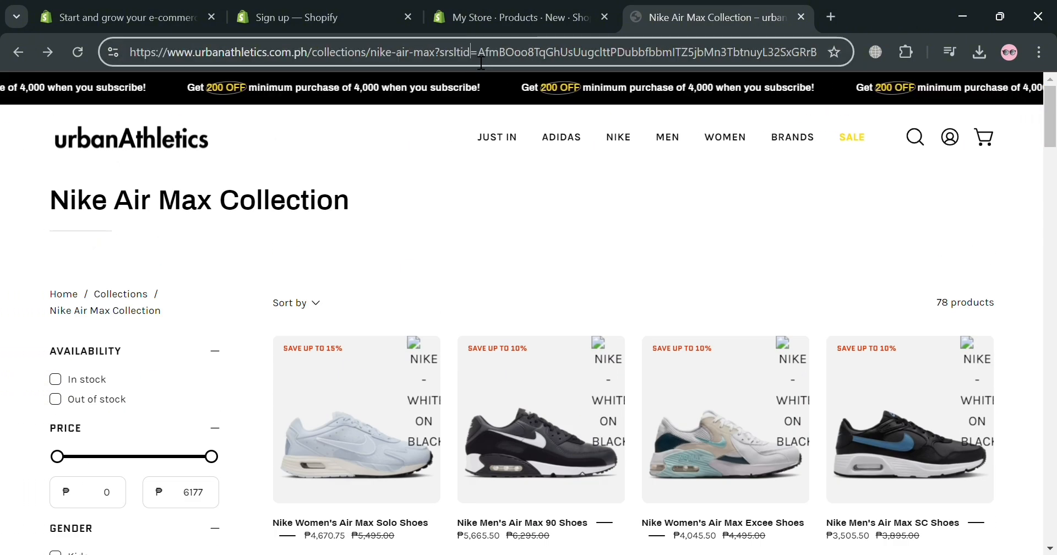
double_click(481, 55)
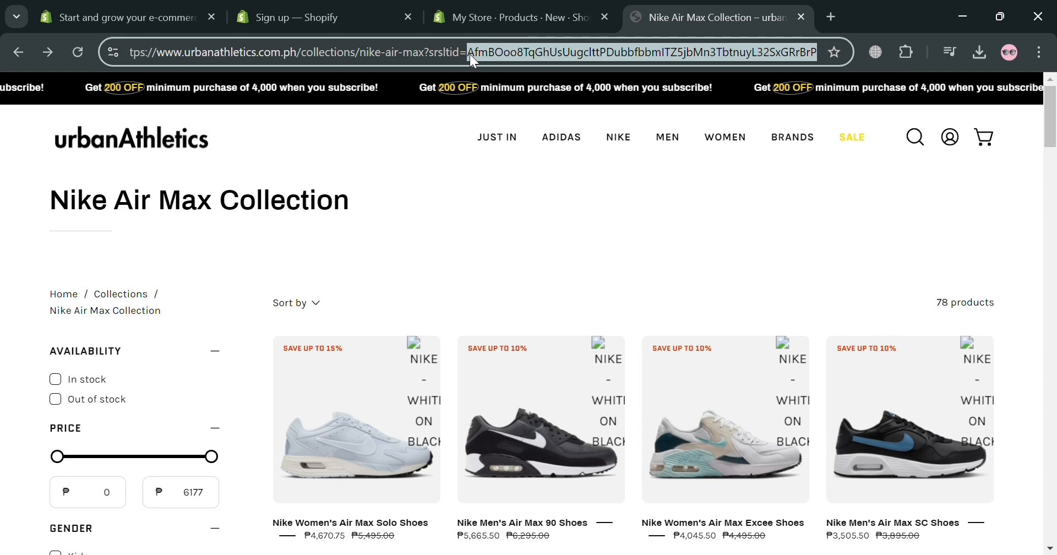
key("ctrl+a")
key("ctrl+c")
left_click(530, 1)
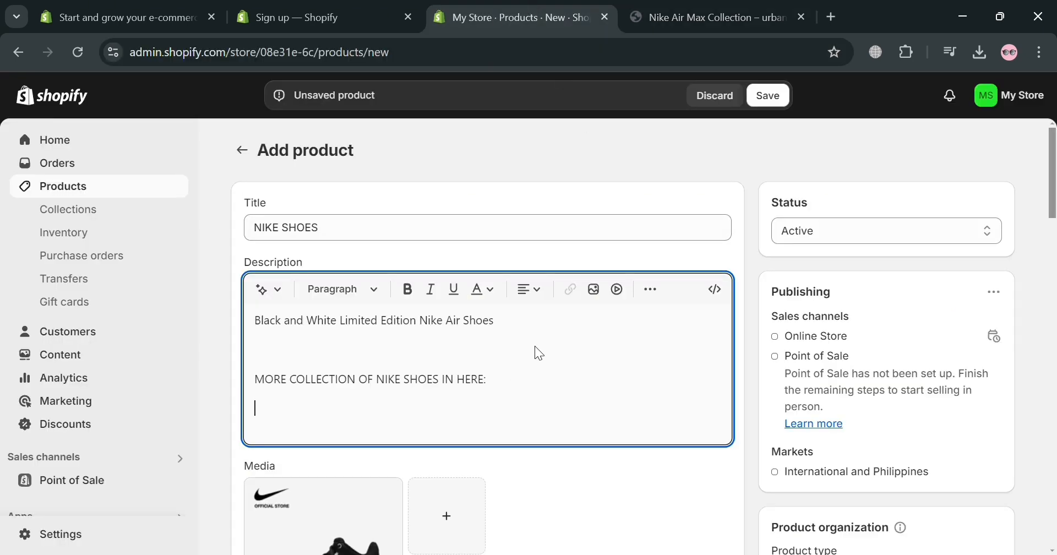
key("ctrl+v")
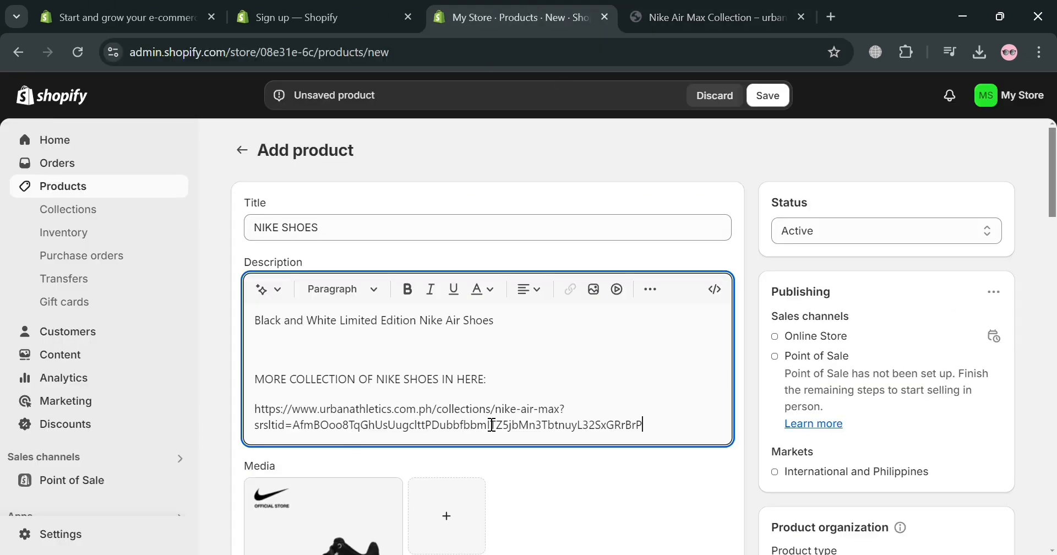
Save the new NIKE SHOES product and look over its saved page
scroll(692, 432, "down", 2)
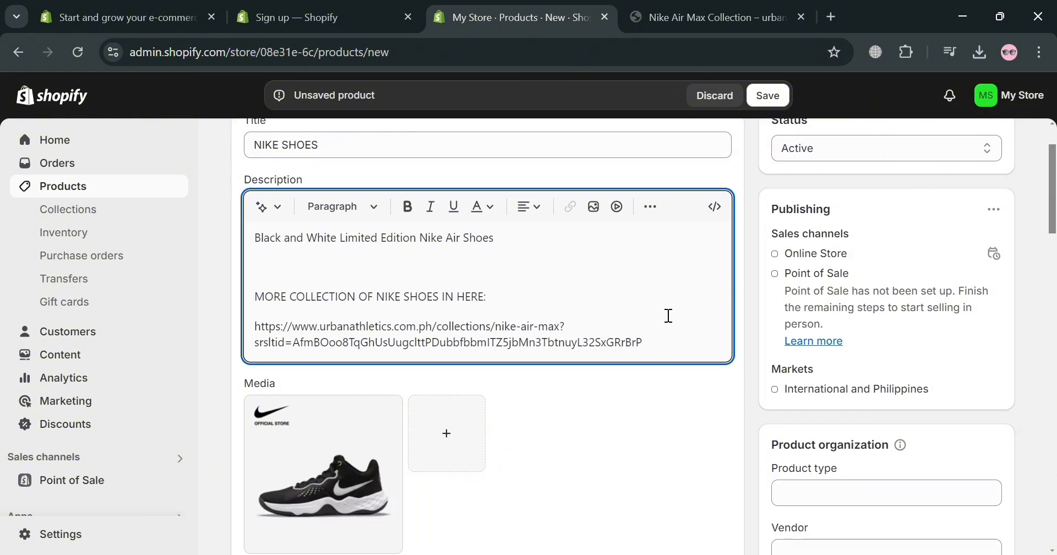
left_click(768, 96)
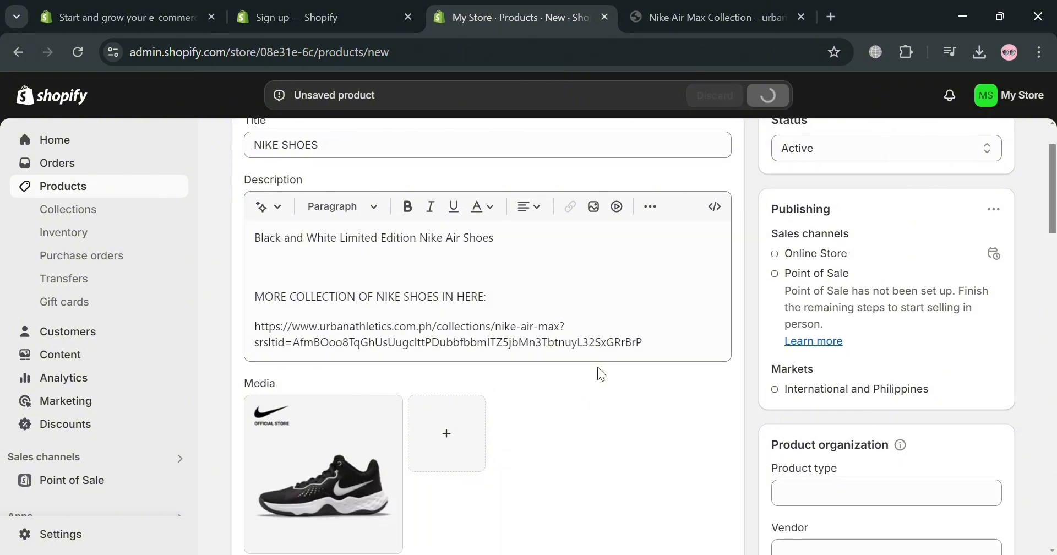
left_click(534, 352)
scroll(687, 344, "up", 2)
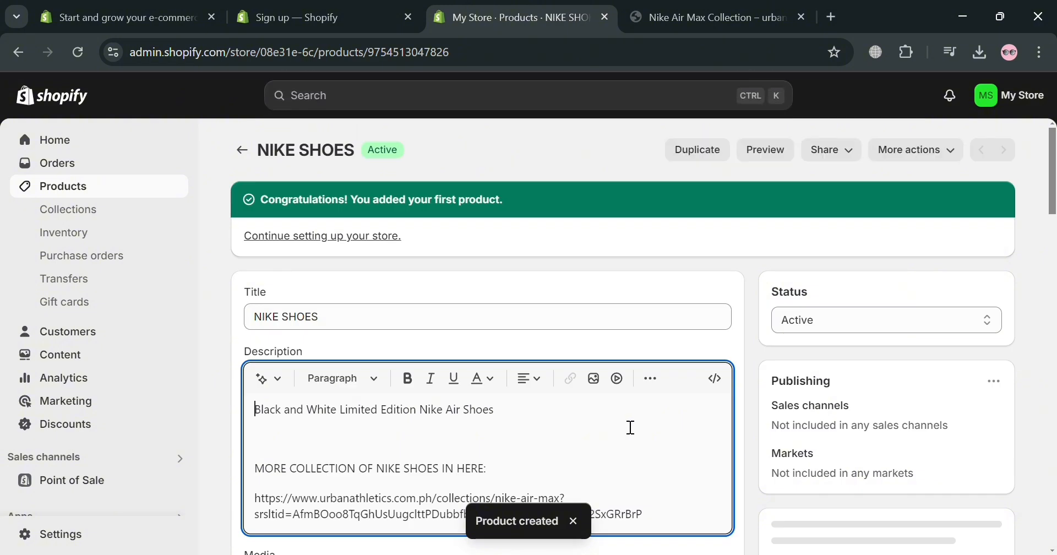
scroll(631, 449, "down", 1)
scroll(619, 420, "up", 1)
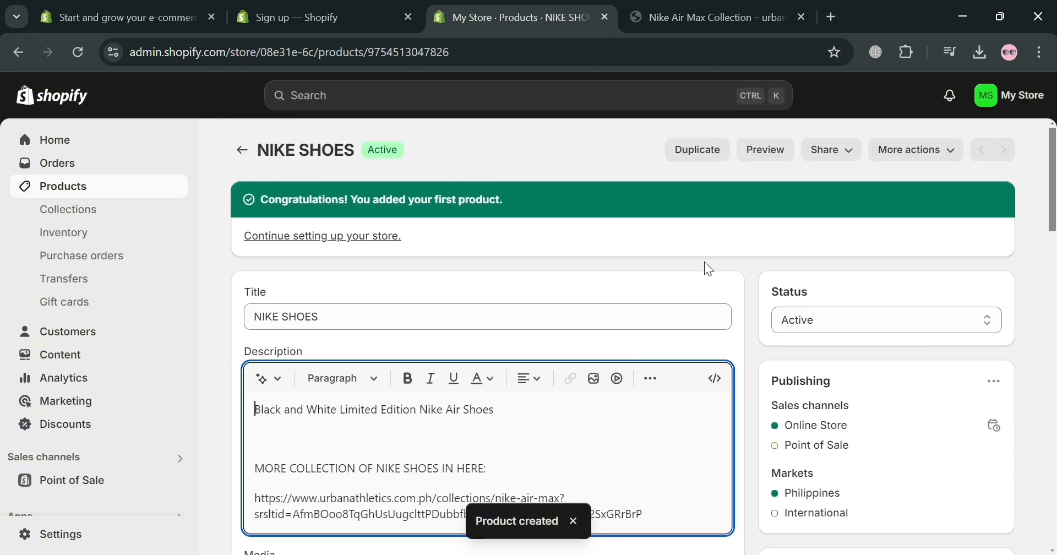
Preview the NIKE SHOES product in the storefront and examine its image, price and description
left_click(760, 156)
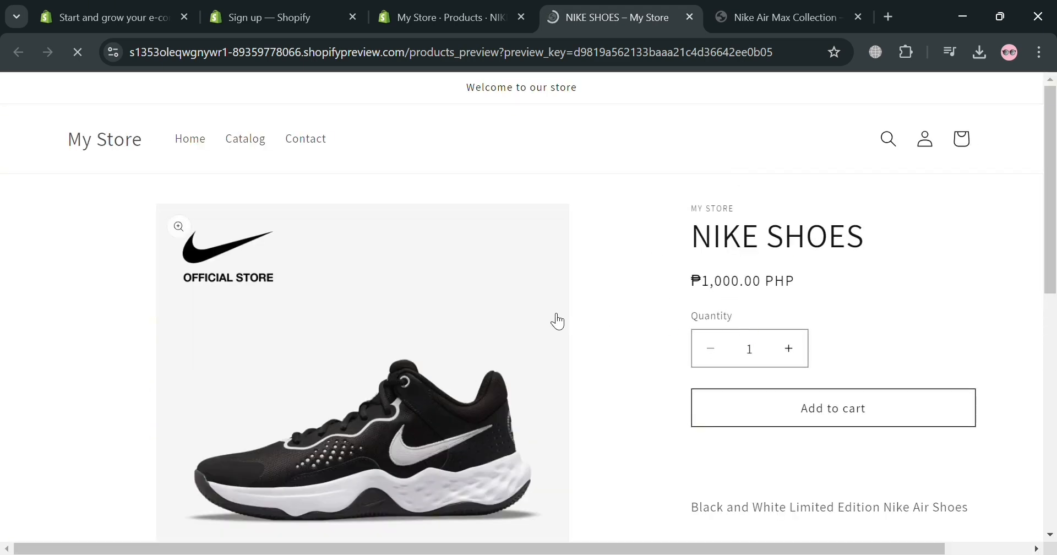
scroll(554, 319, "down", 5)
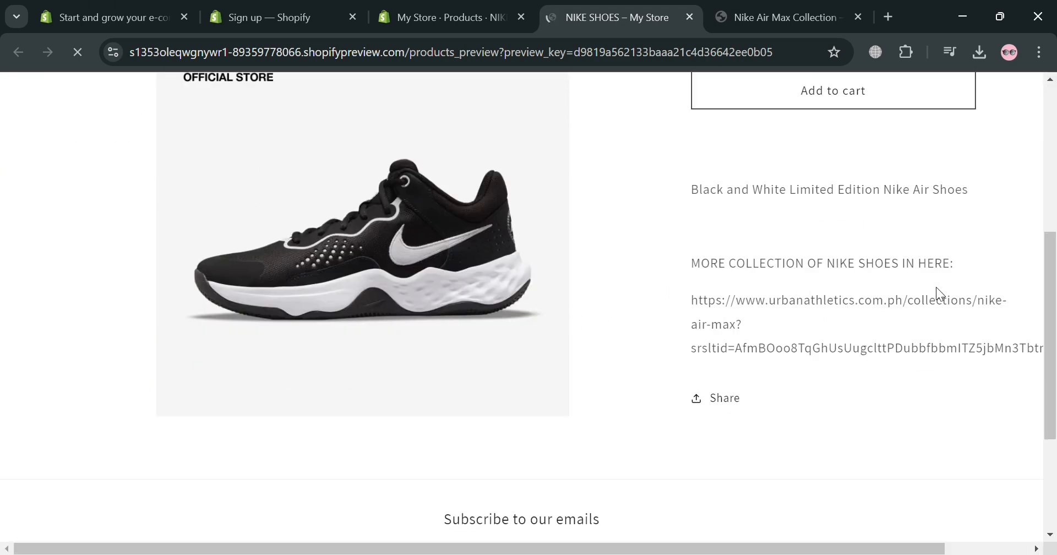
scroll(725, 267, "down", 7)
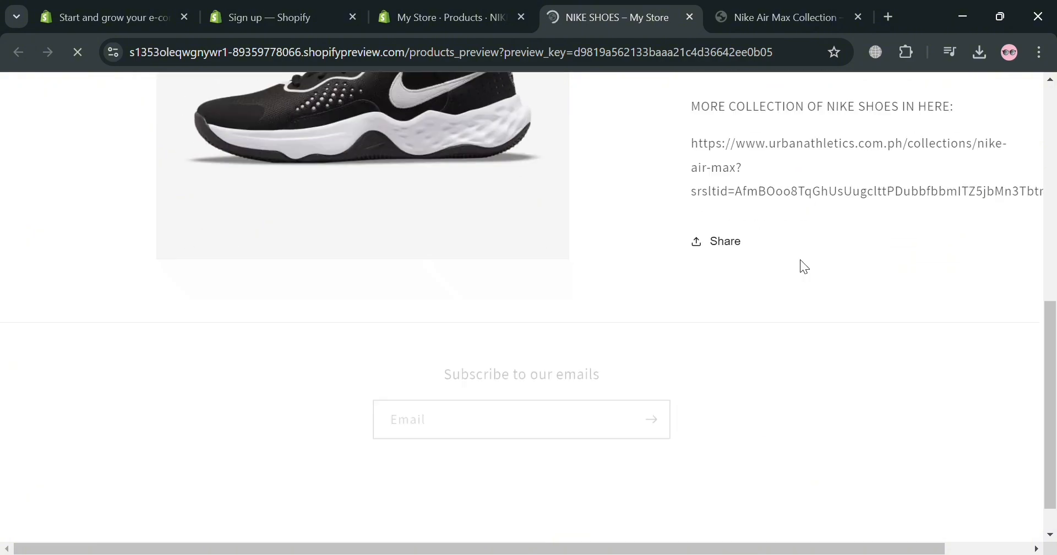
scroll(737, 209, "up", 2)
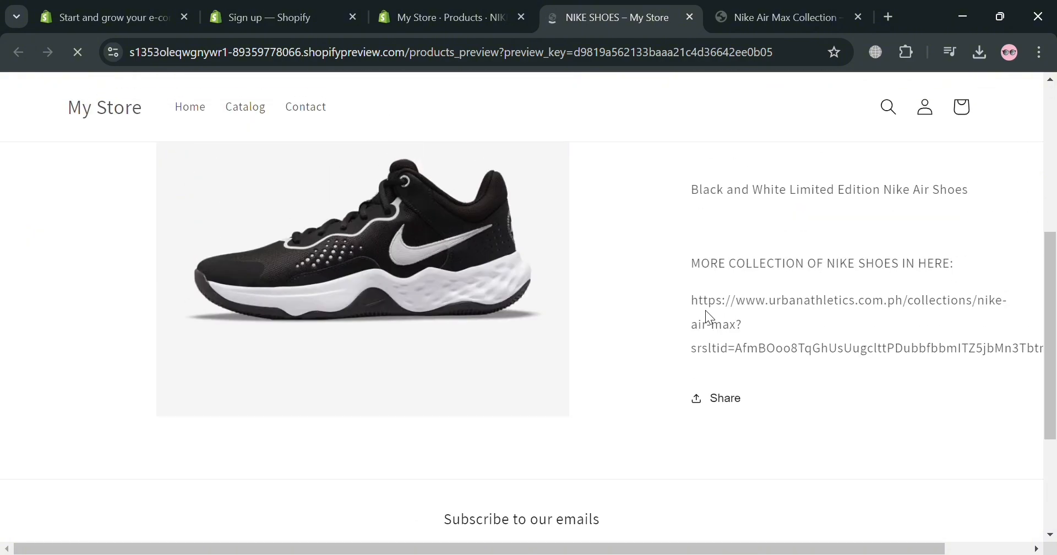
Check how the description and the unlinked web address look in the storefront preview and return to the NIKE SHOES product editor
scroll(753, 344, "up", 3)
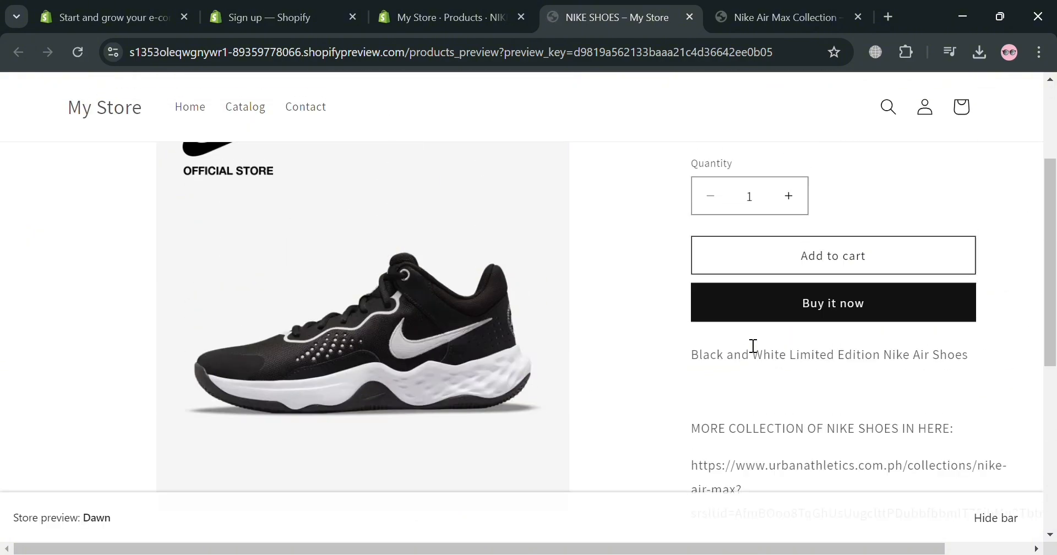
scroll(731, 347, "up", 3)
scroll(732, 353, "down", 7)
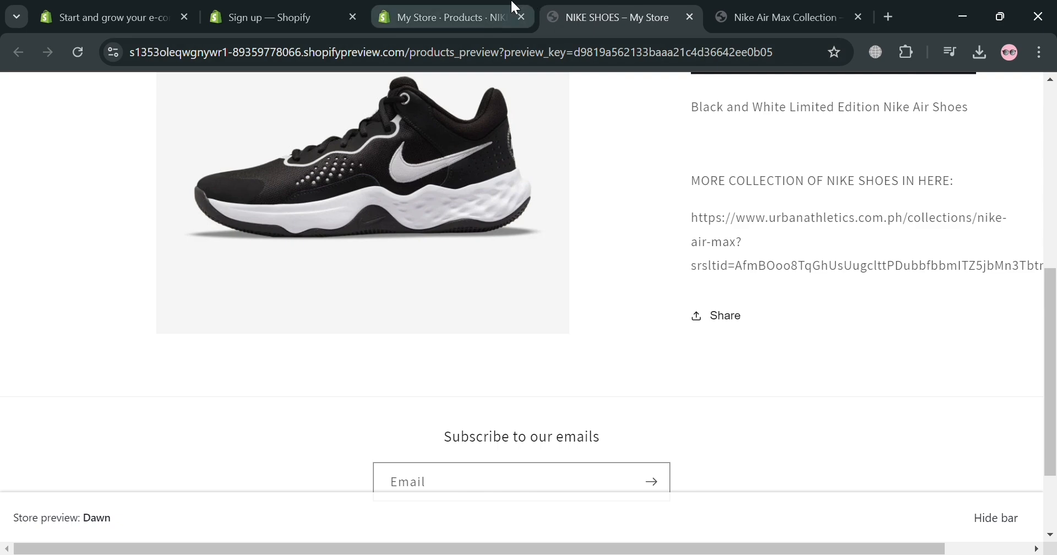
left_click(512, 6)
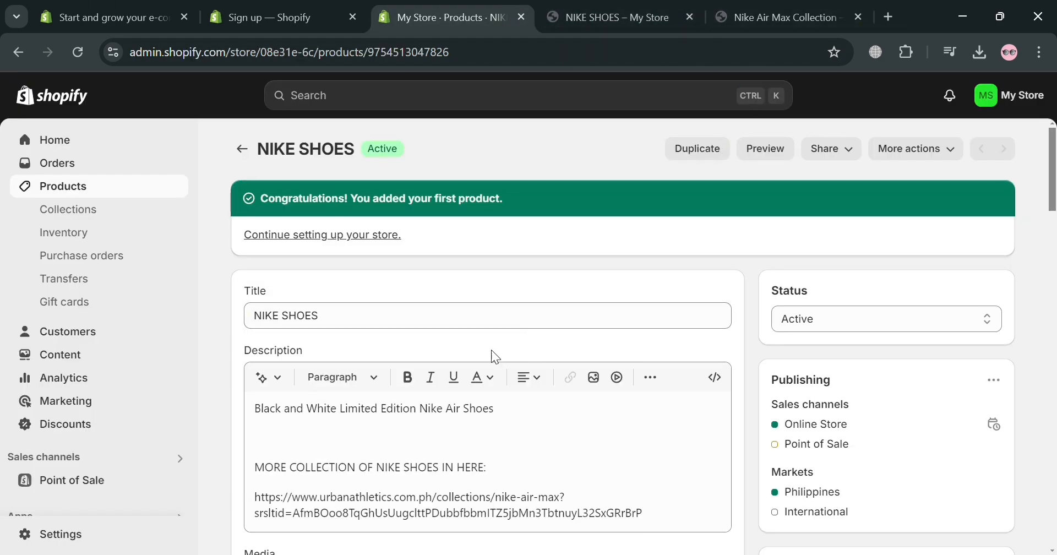
scroll(491, 349, "down", 4)
scroll(490, 353, "up", 2)
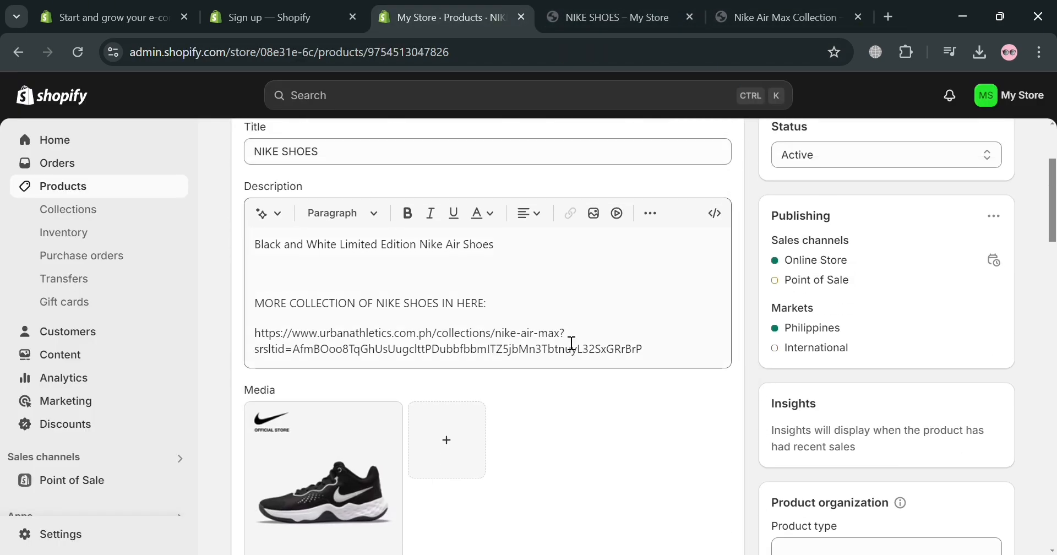
left_click(599, 352)
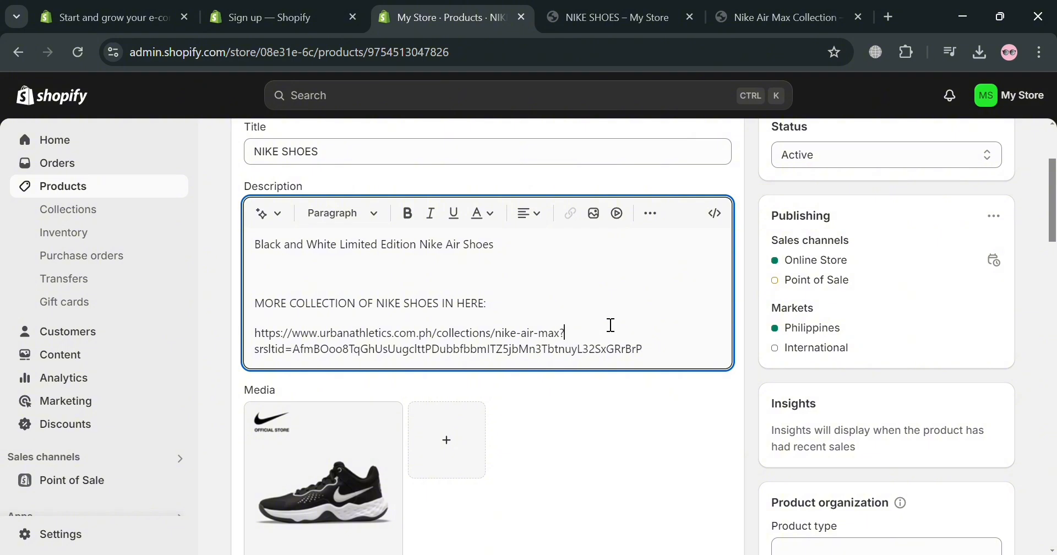
left_click(472, 308)
left_click(429, 300)
left_click(576, 215)
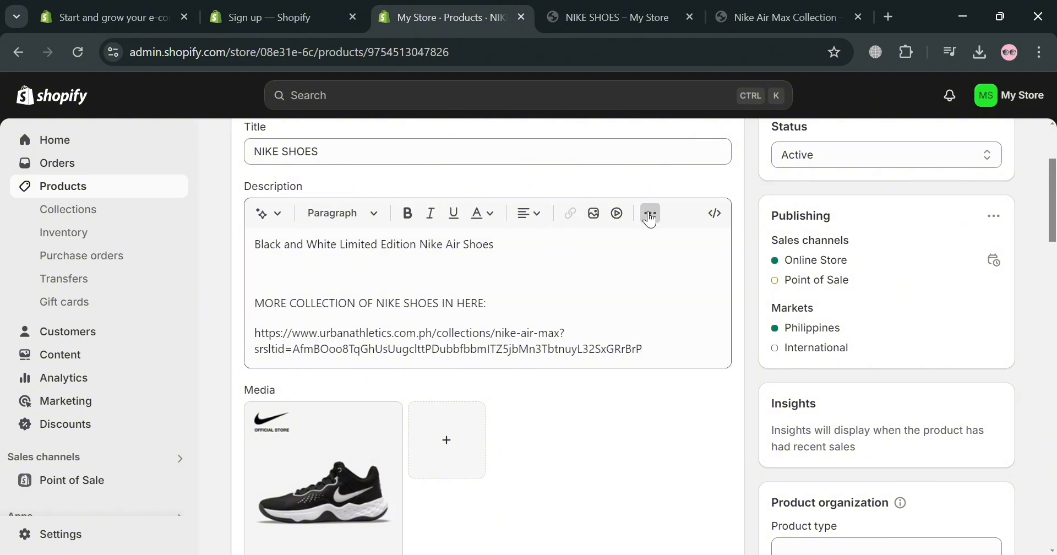
left_click(651, 213)
left_click_drag(378, 305, 482, 306)
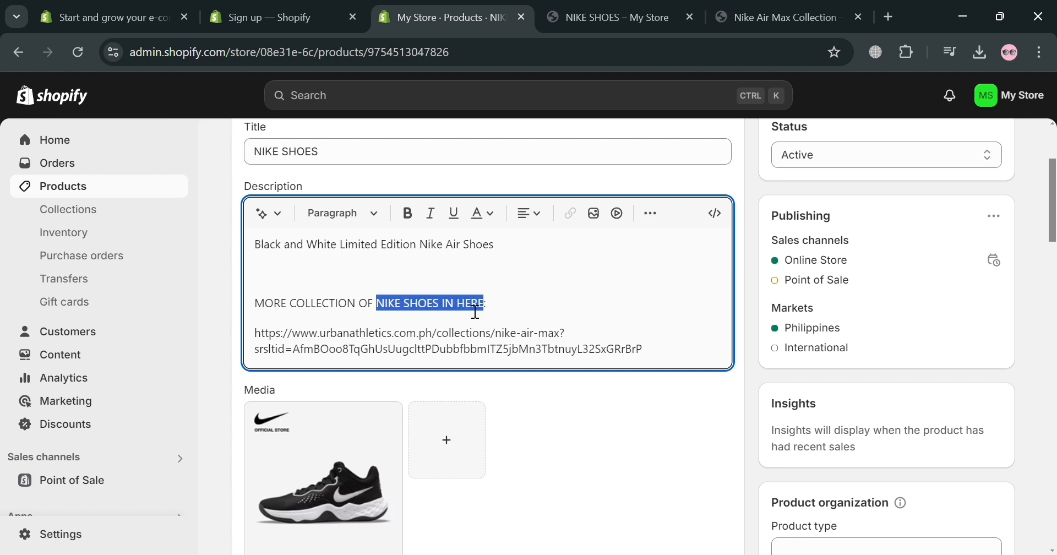
left_click(536, 330)
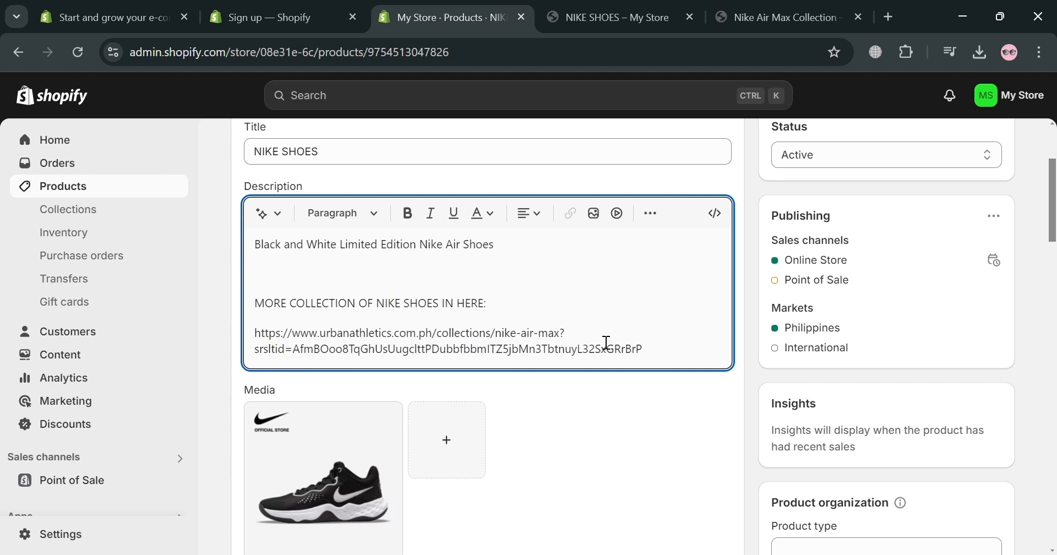
Start a link on the urbanathletics web address in the description and paste the Nike Air Max Collection page address as its target
left_click_drag(666, 353, 257, 348)
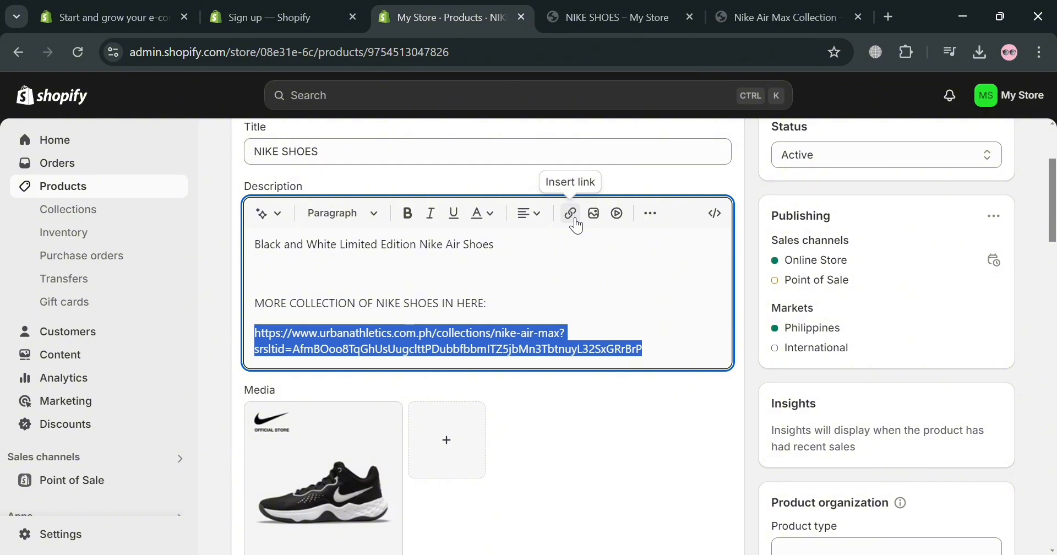
left_click(573, 218)
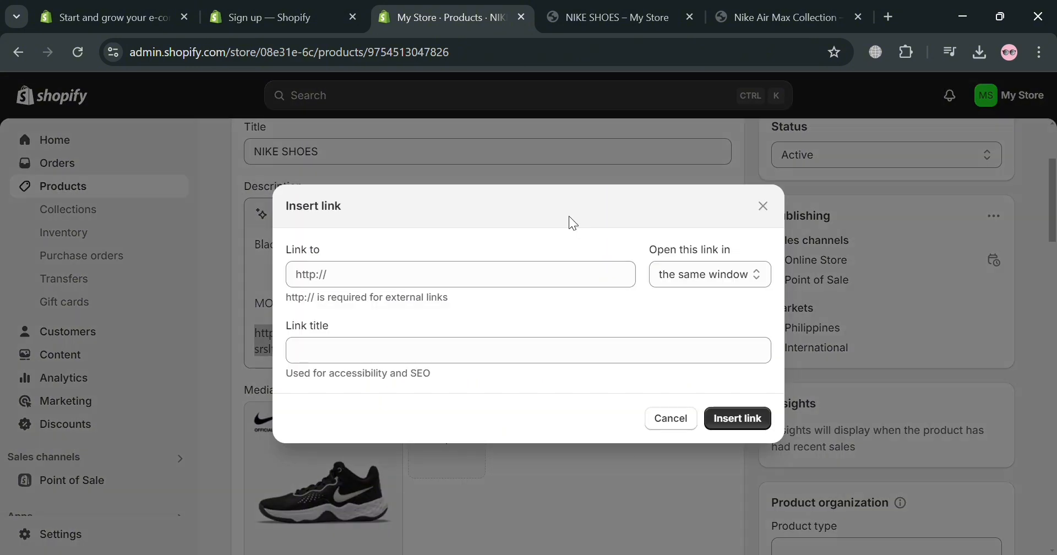
left_click(544, 286)
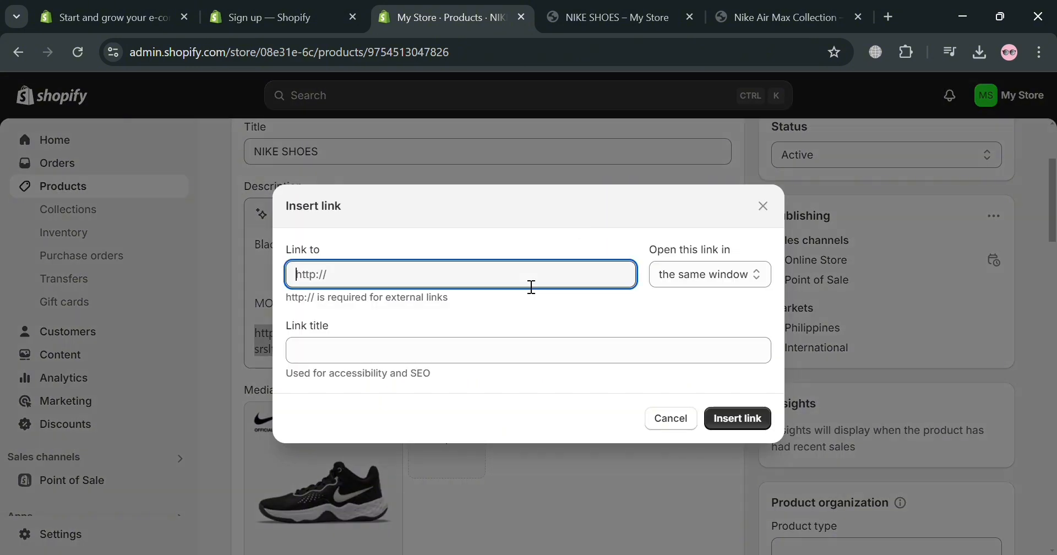
left_click(749, 8)
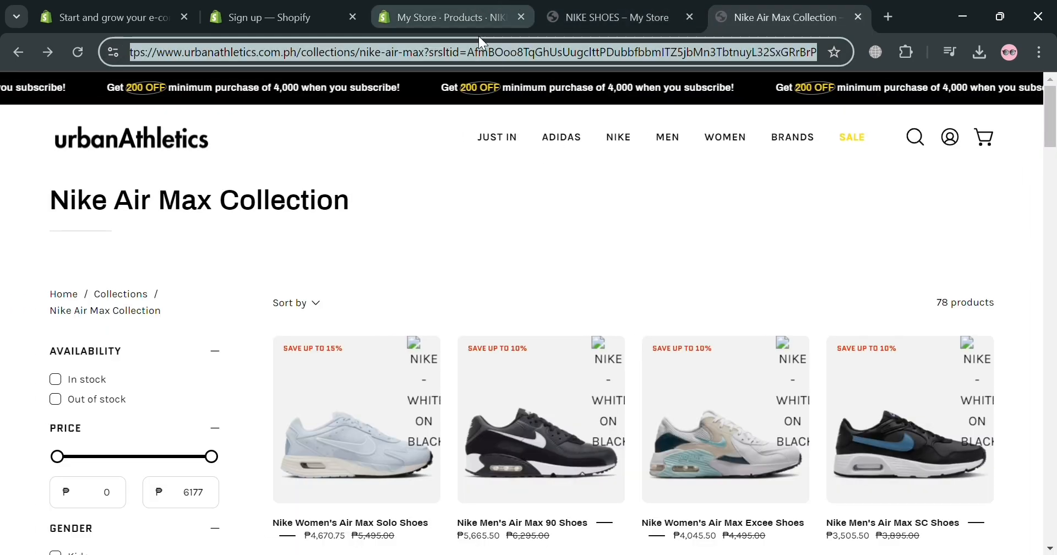
left_click(446, 17)
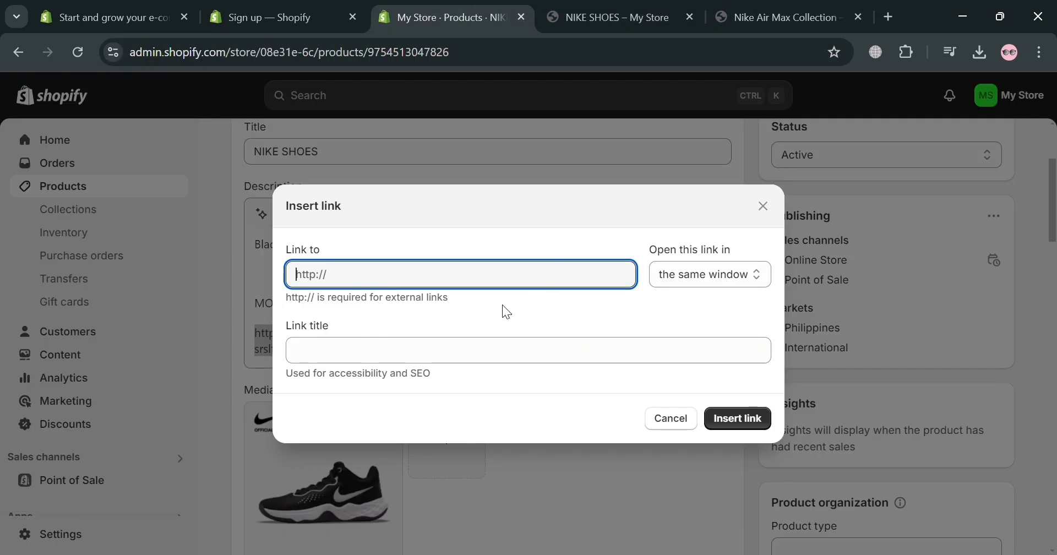
key("ctrl+v")
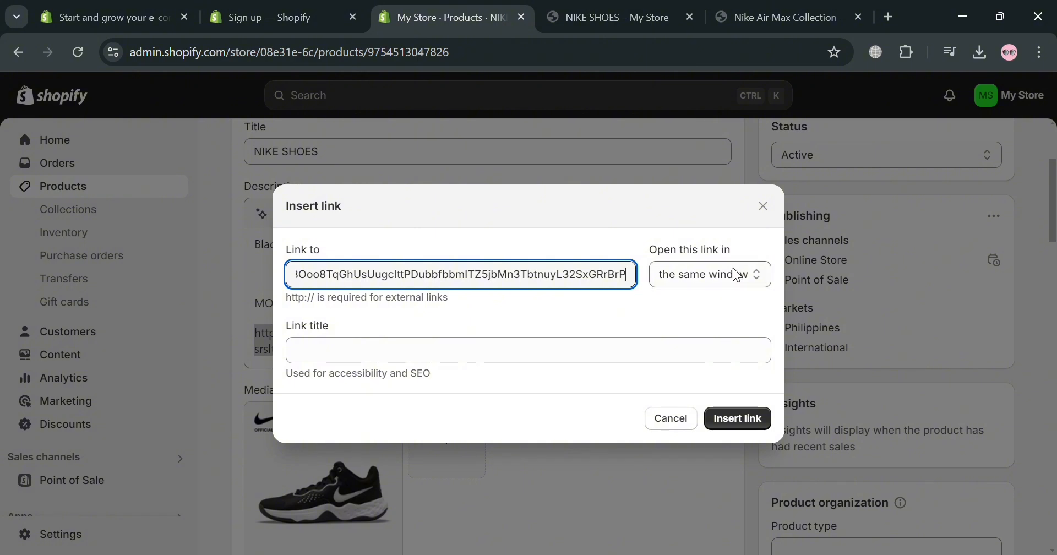
Set the link to open in a new window with the title "NIKE AIR MAX COLLECTION 2024" and insert it
key("Tab")
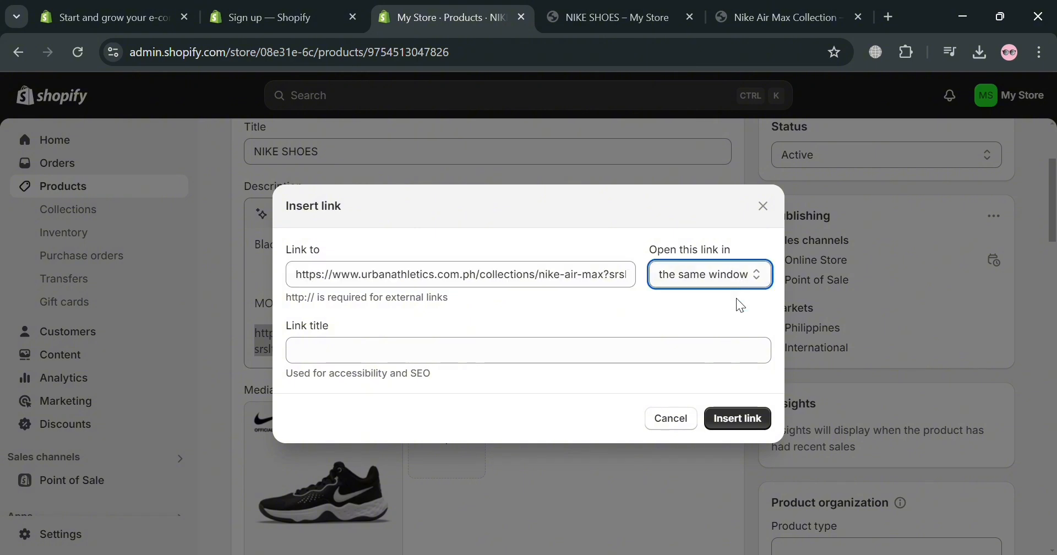
key("Down")
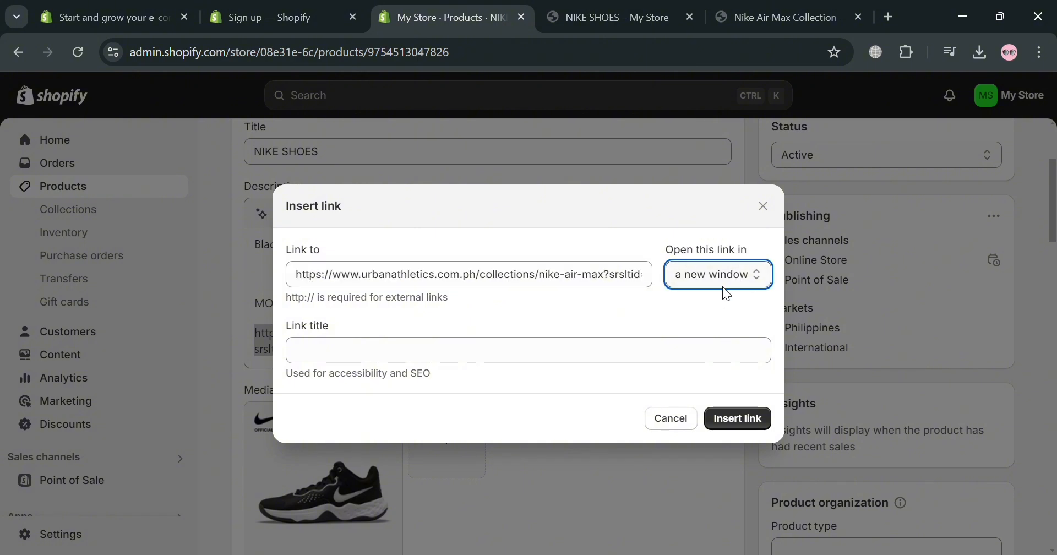
left_click(406, 362)
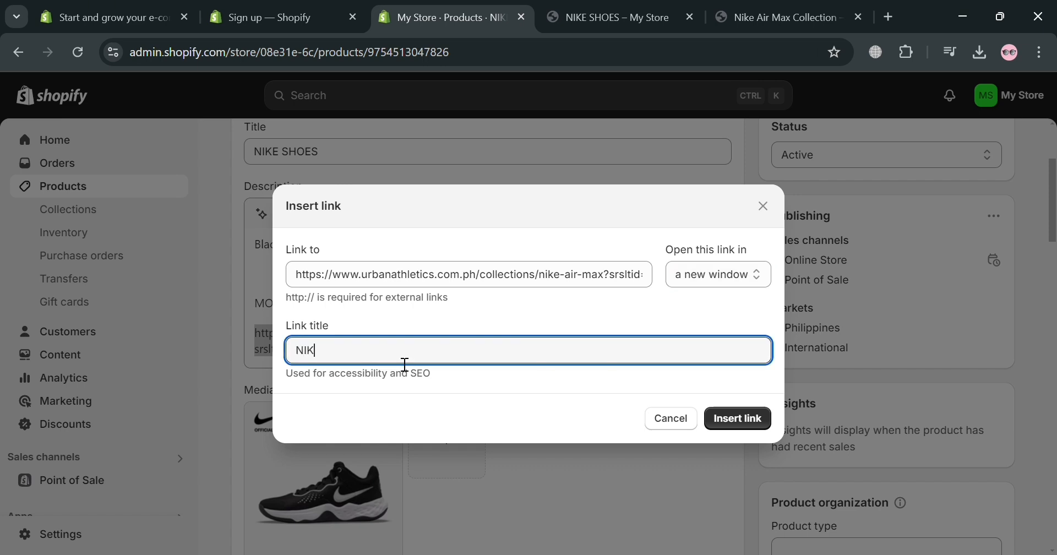
type("NIKE AIR MAX COLLECTION 2024")
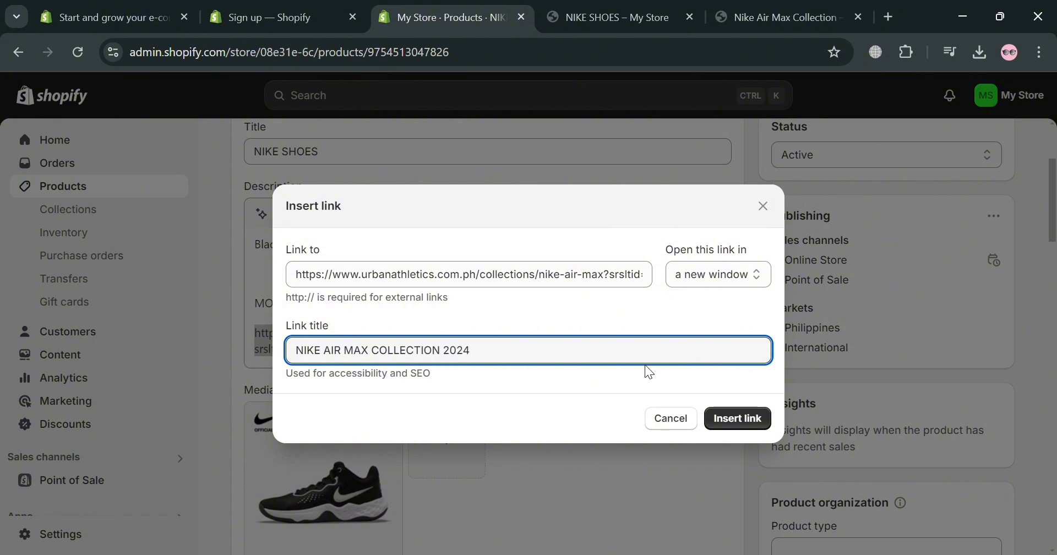
left_click(736, 419)
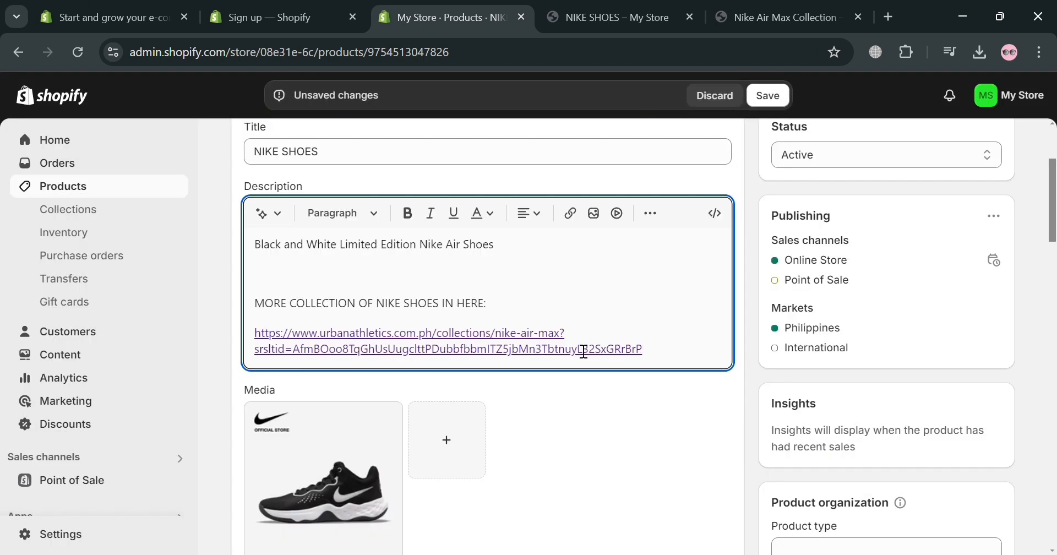
Save the NIKE SHOES product and open a fresh storefront preview of it
left_click(769, 98)
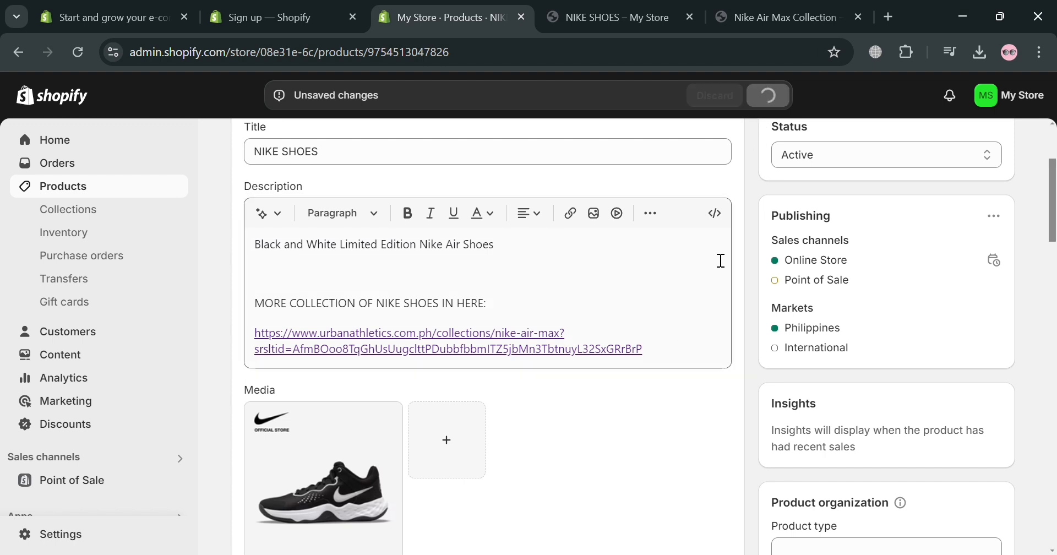
scroll(741, 280, "up", 3)
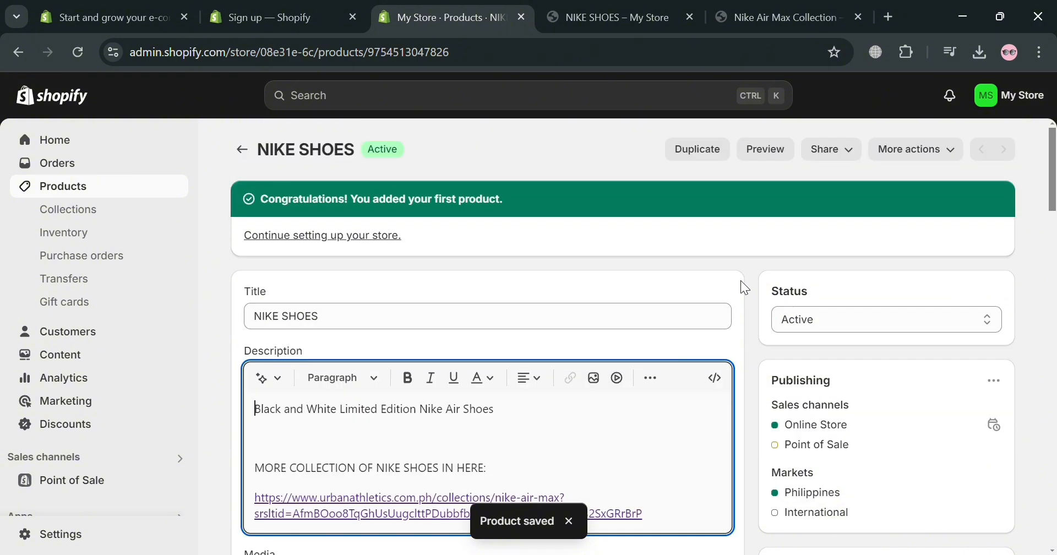
left_click(766, 149)
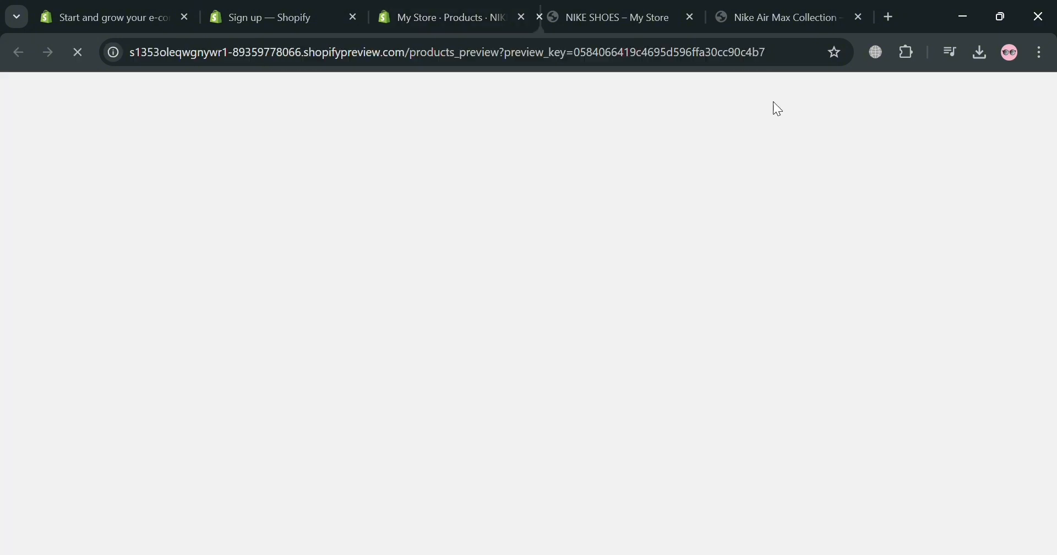
left_click(719, 17)
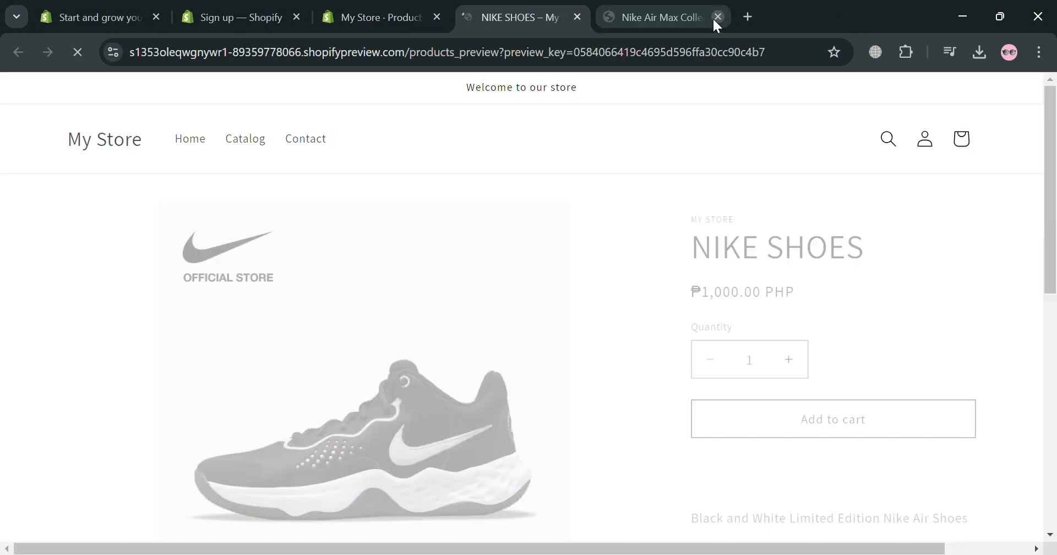
Test the web address link in the previewed description, look over the linked Nike Air Max Collection page and return to the preview
scroll(691, 364, "down", 5)
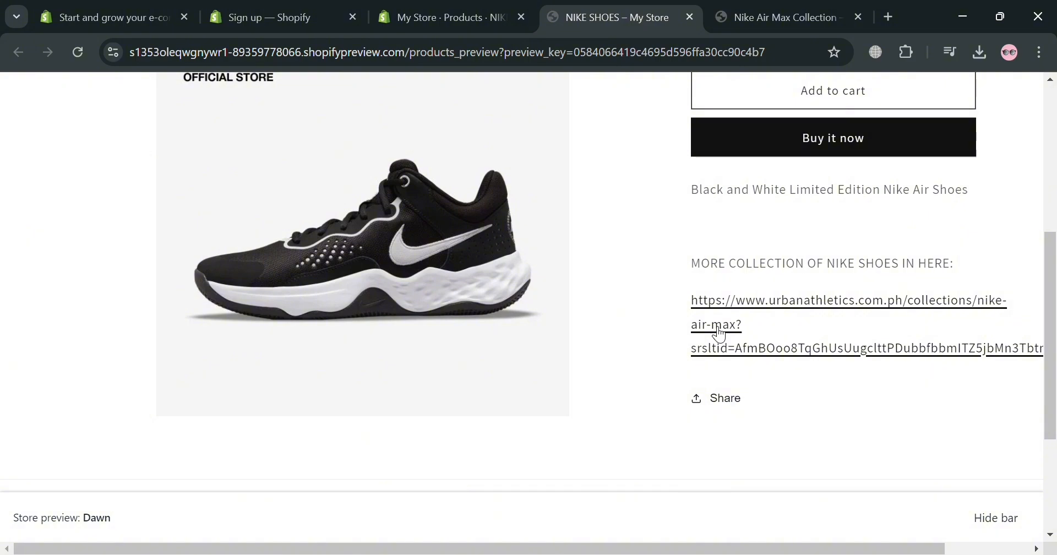
left_click(718, 331)
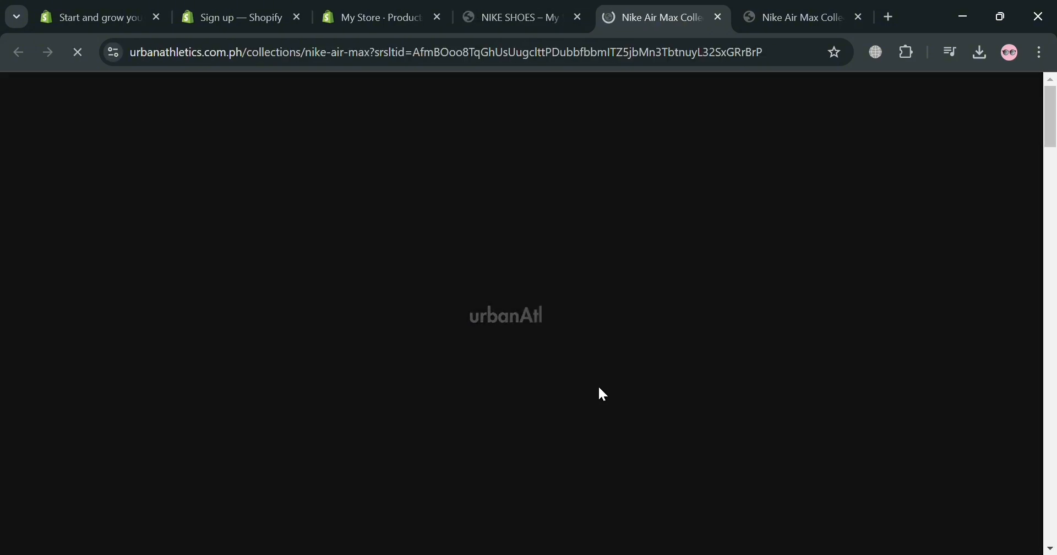
scroll(454, 364, "down", 1)
scroll(450, 358, "down", 6)
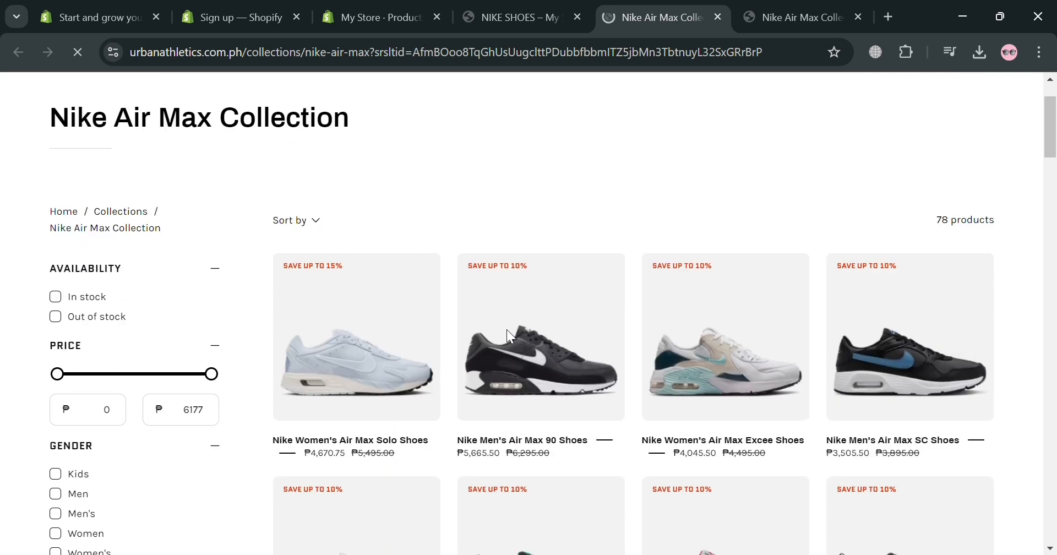
left_click(497, 19)
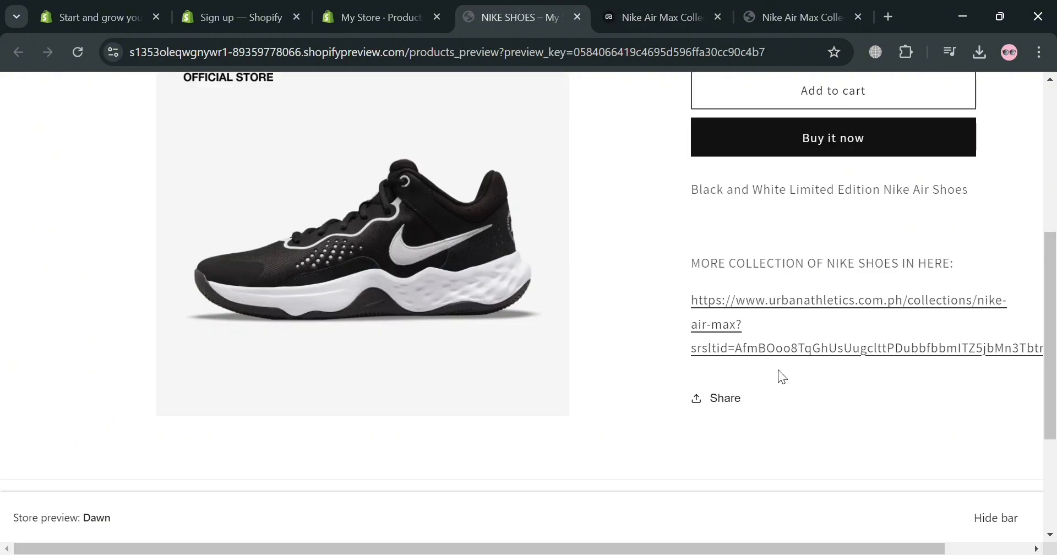
scroll(754, 363, "up", 3)
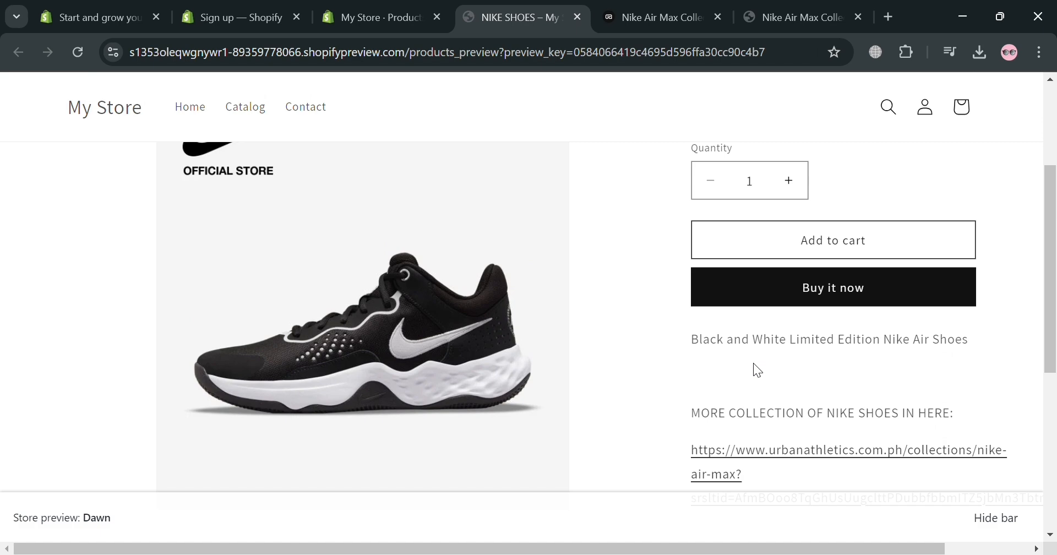
scroll(754, 363, "up", 1)
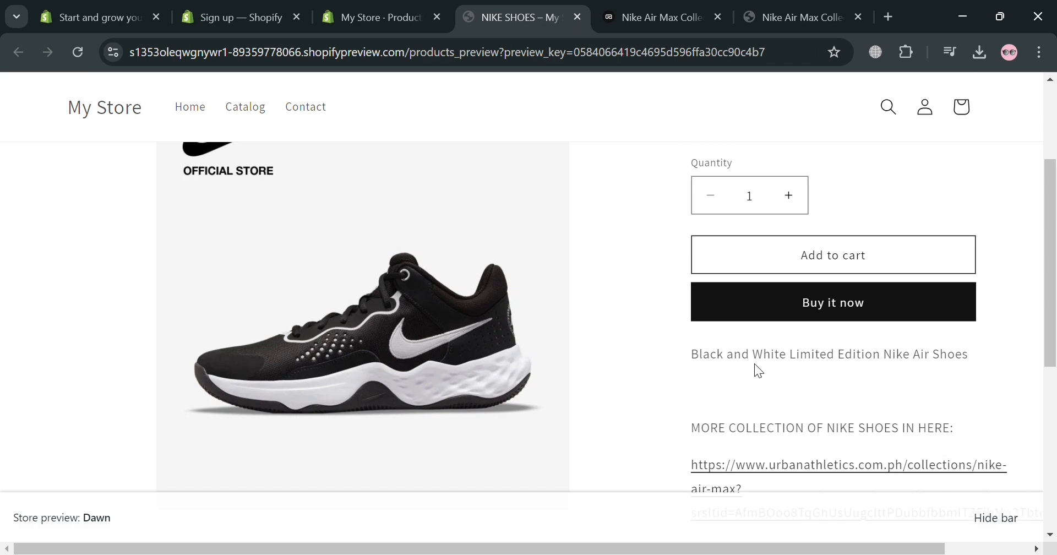
scroll(755, 363, "down", 2)
Return to the NIKE SHOES product editor and colour the web address link in the description blue
left_click(404, 8)
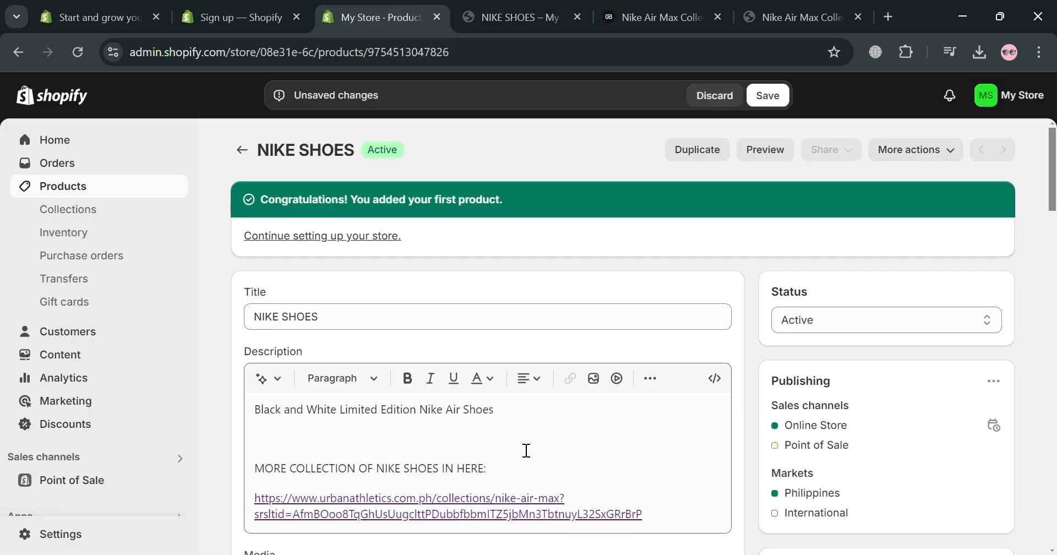
scroll(574, 388, "down", 3)
scroll(573, 394, "up", 3)
scroll(498, 428, "down", 2)
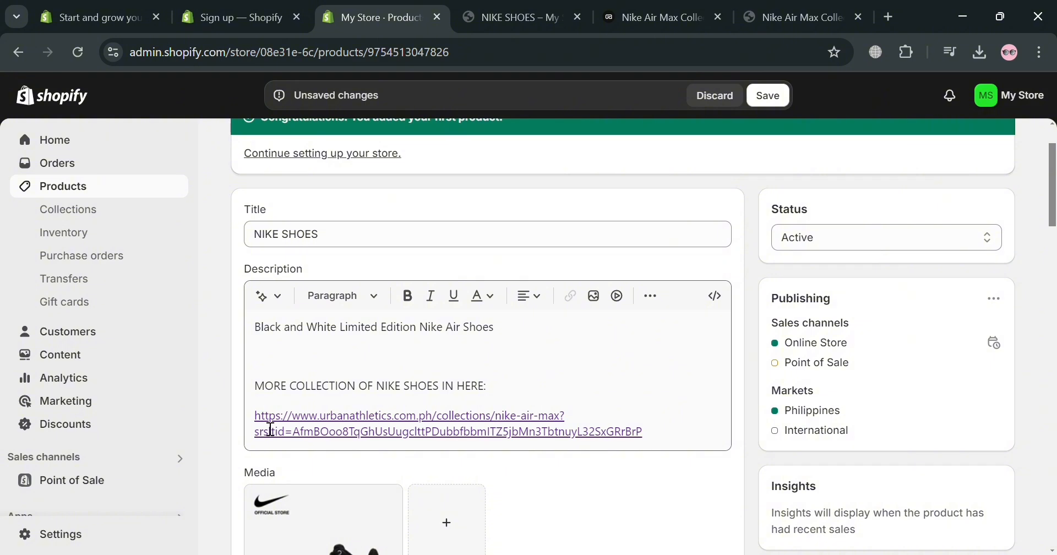
scroll(266, 432, "down", 2)
left_click(369, 337)
left_click(577, 349)
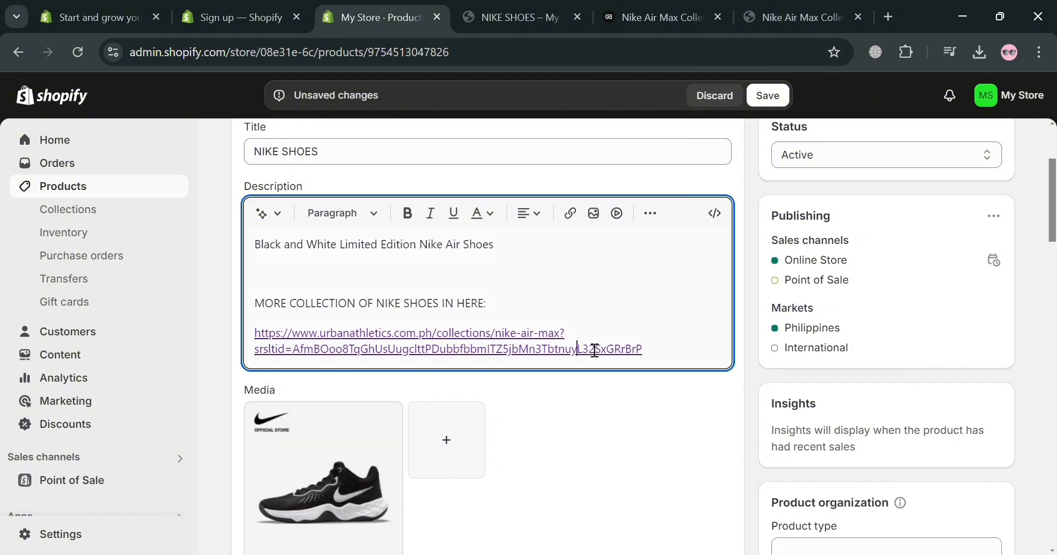
left_click_drag(669, 355, 262, 334)
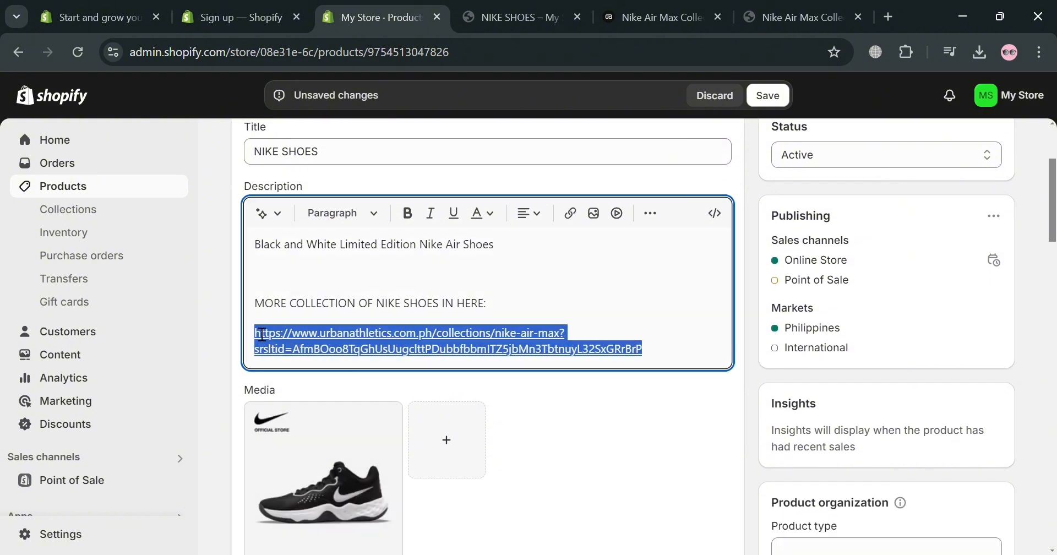
left_click(653, 217)
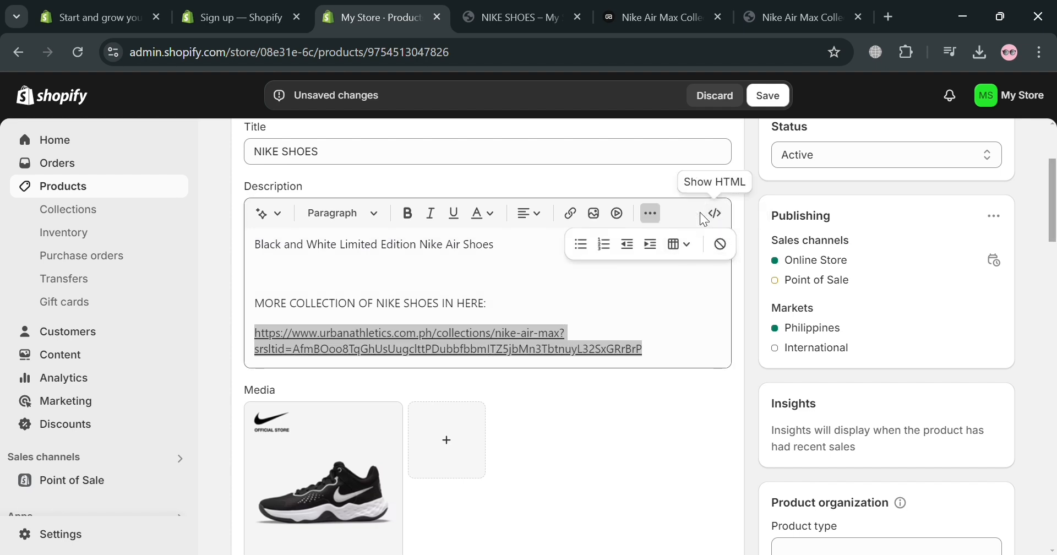
left_click(503, 222)
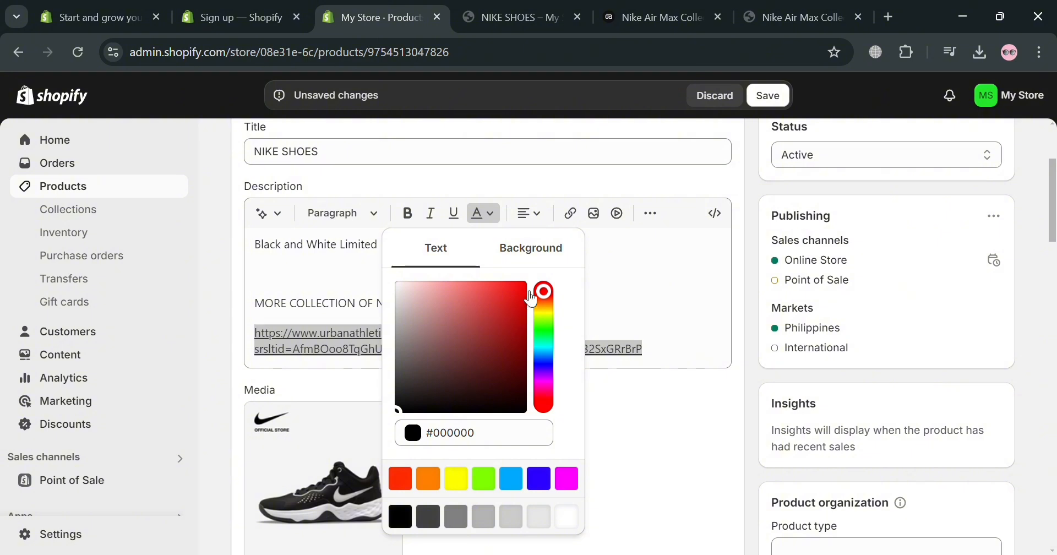
left_click(532, 480)
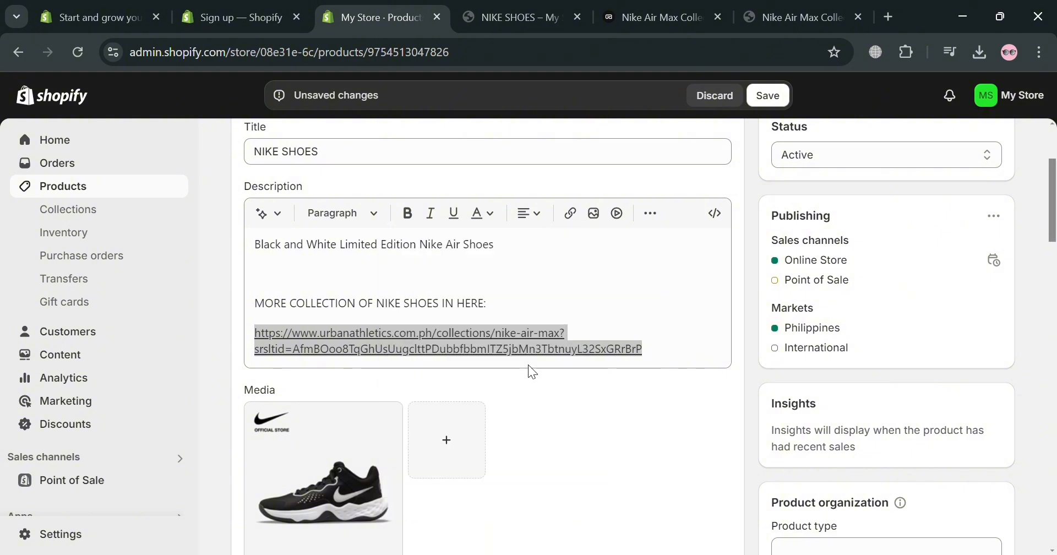
left_click(503, 222)
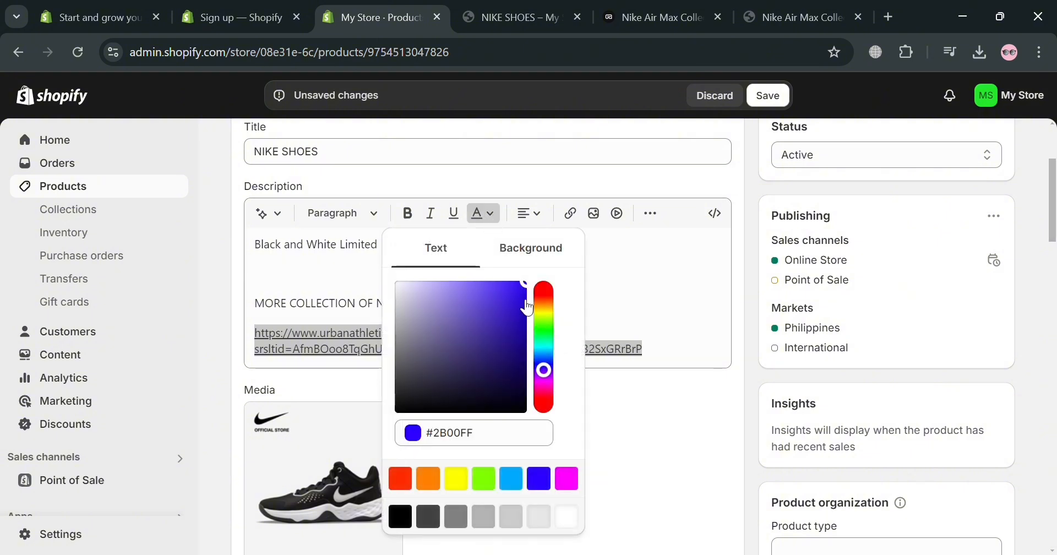
left_click(529, 291)
left_click(653, 313)
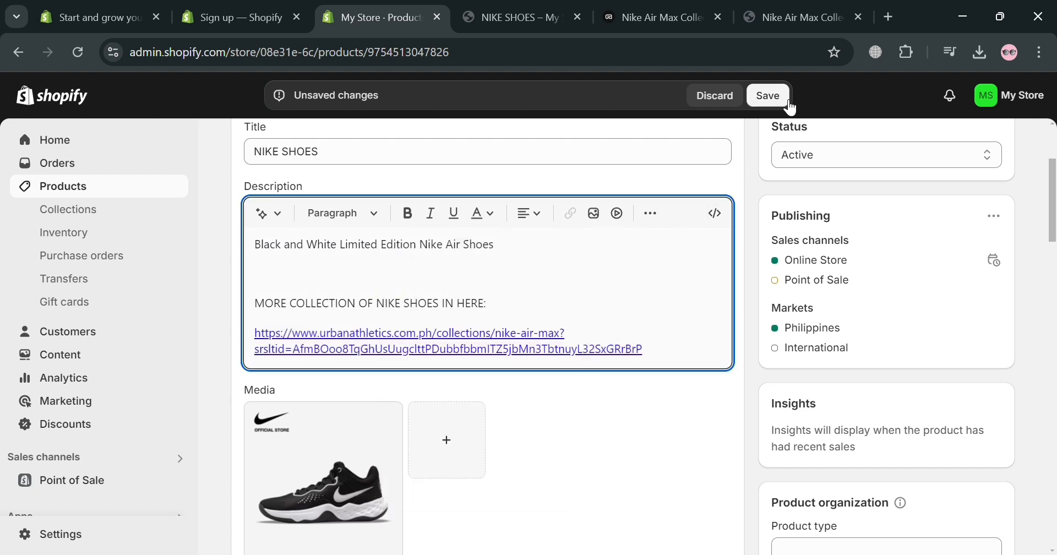
Save the product and open a new storefront preview at its description, closing the outdated preview
left_click(767, 95)
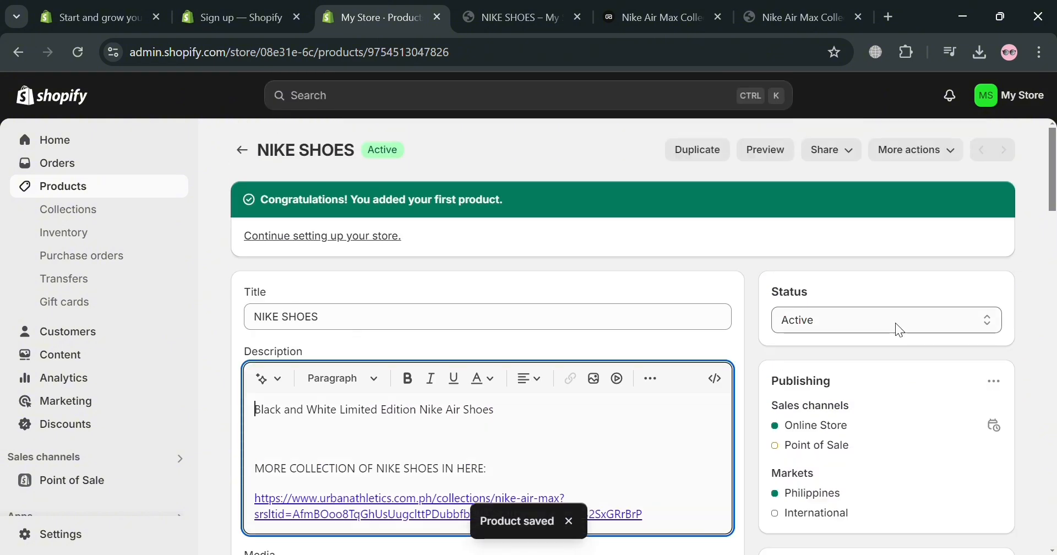
left_click(779, 153)
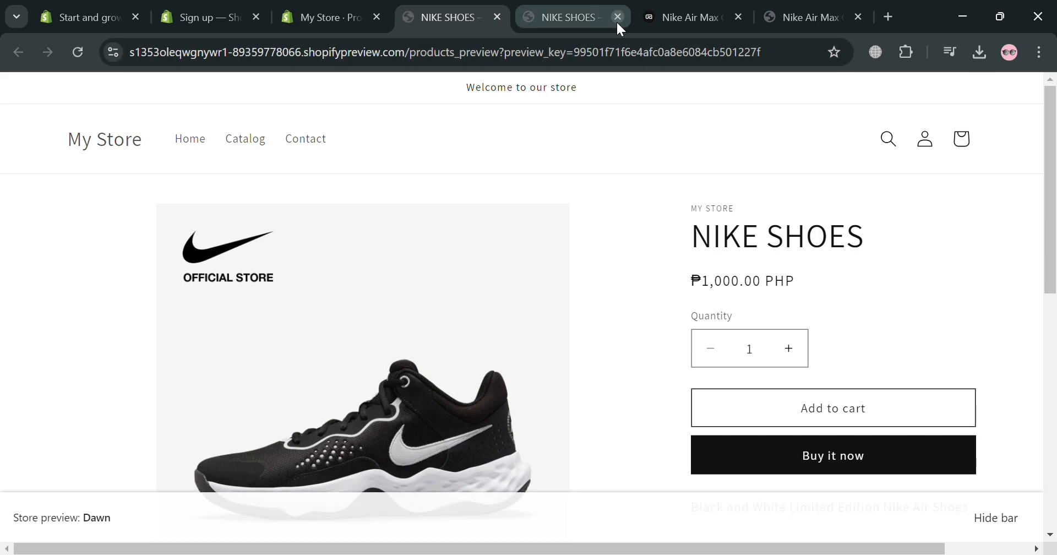
left_click(617, 18)
scroll(780, 358, "down", 1)
scroll(778, 353, "down", 4)
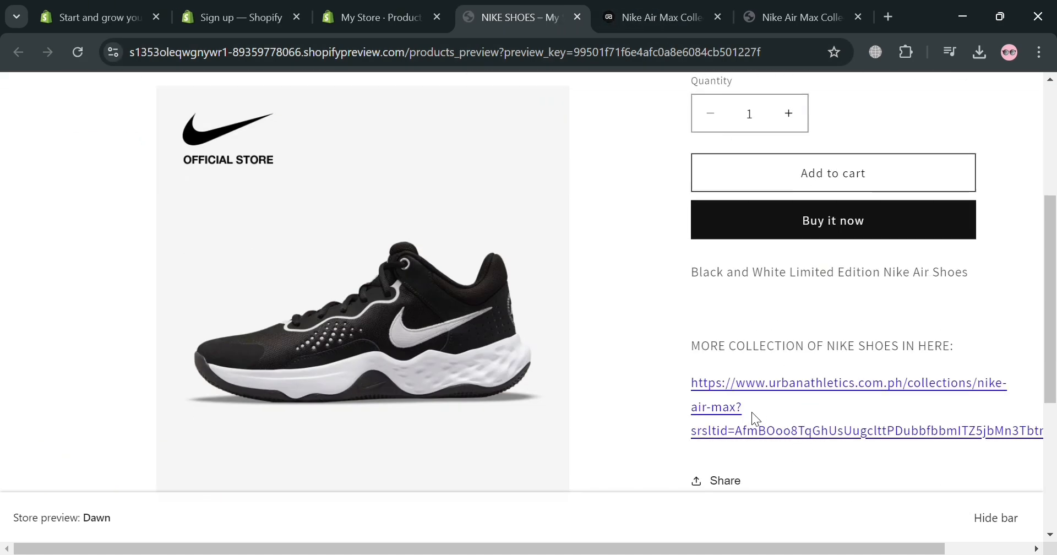
scroll(753, 421, "down", 2)
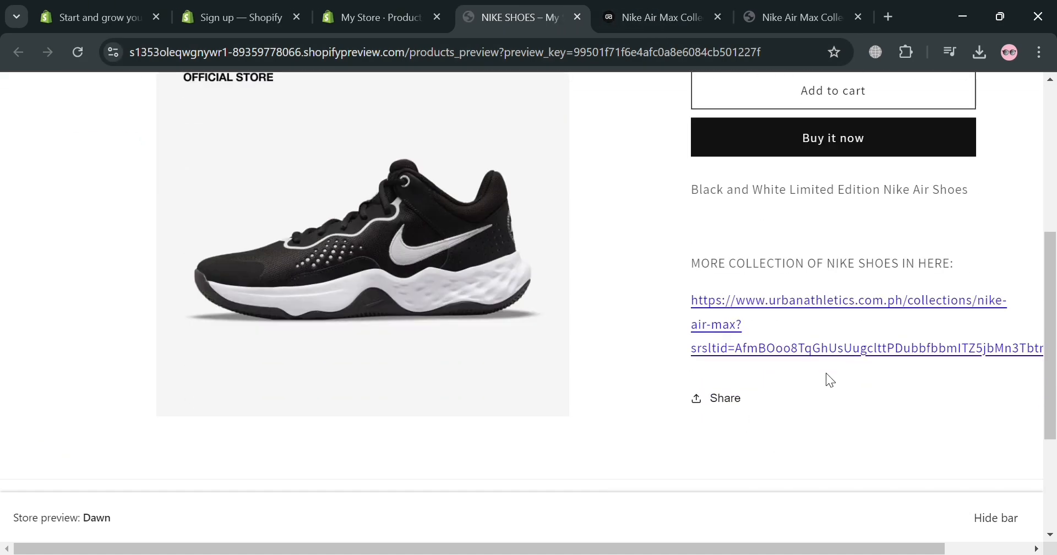
Test the blue web address link, close the older collection pages, look over the Nike Air Max Collection page and return to the preview
left_click(732, 323)
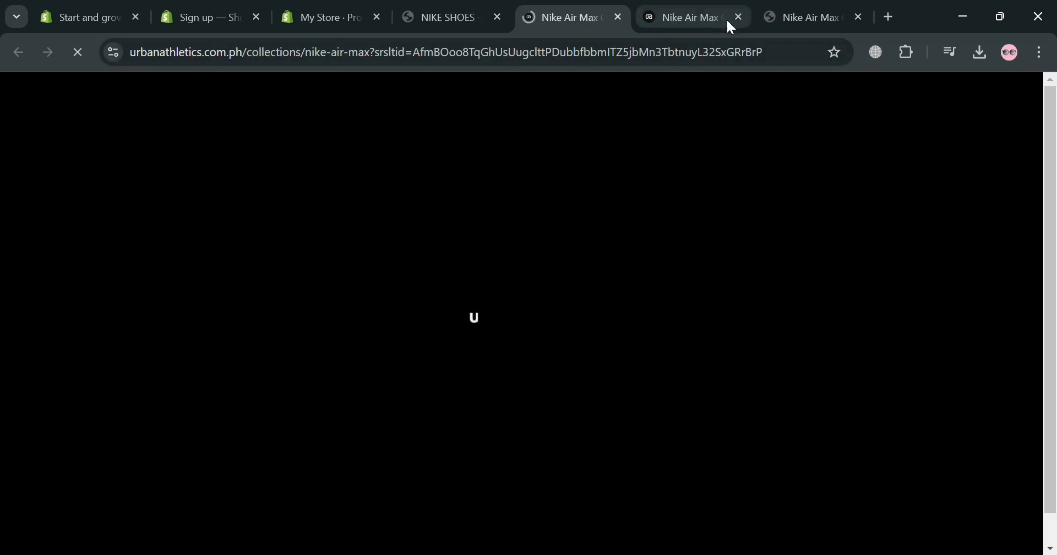
left_click(738, 18)
left_click(738, 18)
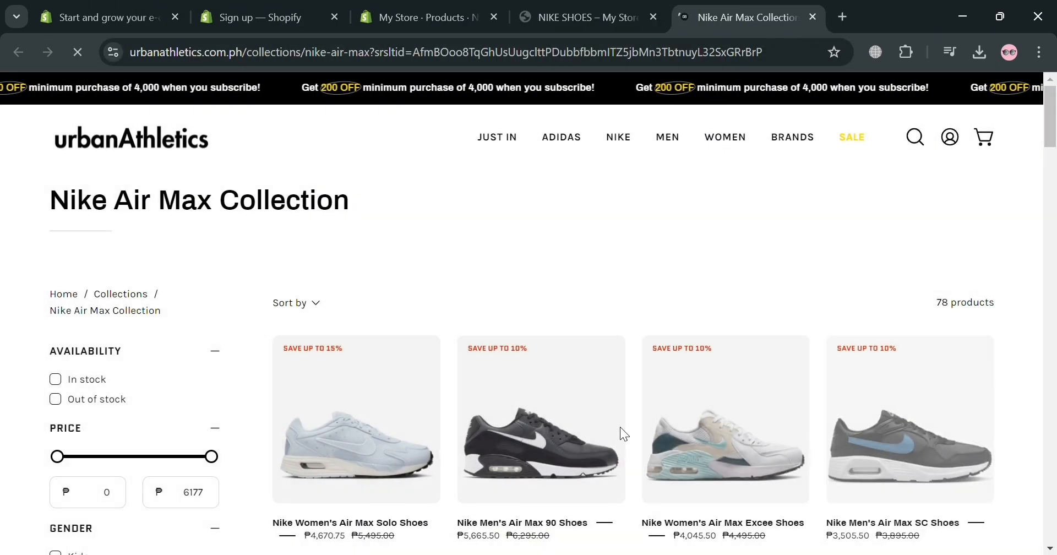
scroll(679, 448, "down", 4)
scroll(712, 378, "up", 4)
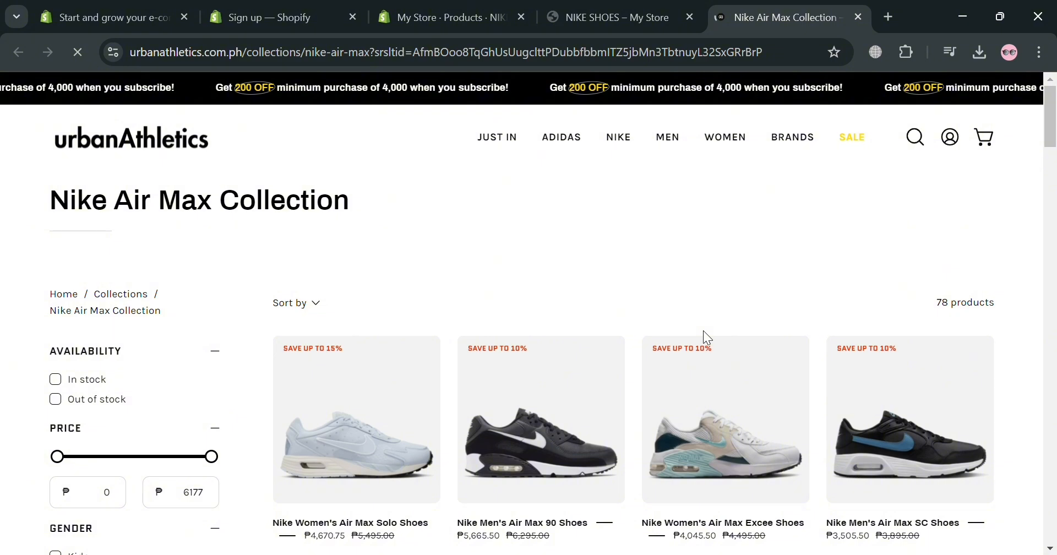
left_click(608, 17)
scroll(741, 389, "up", 1)
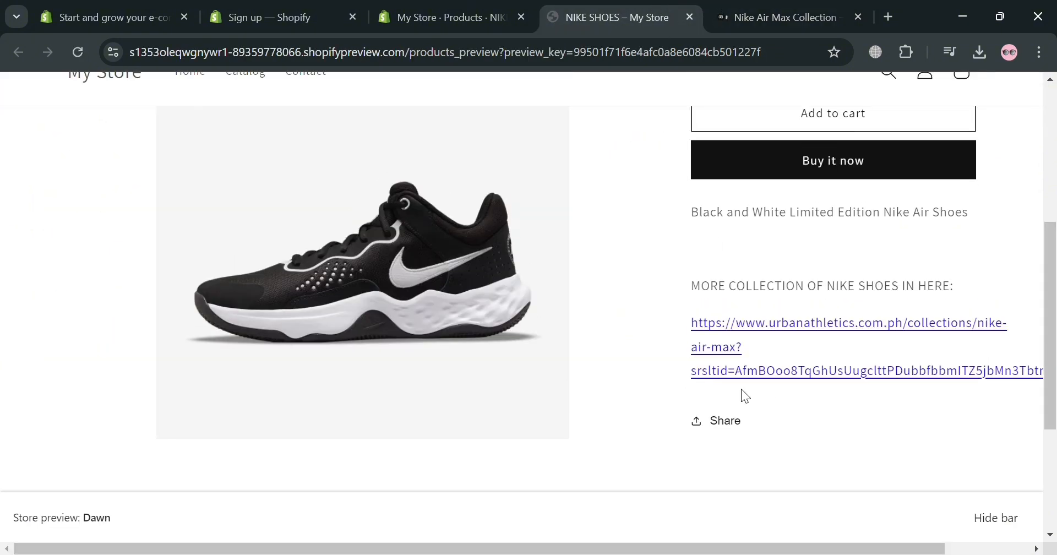
scroll(741, 389, "up", 4)
scroll(789, 432, "down", 3)
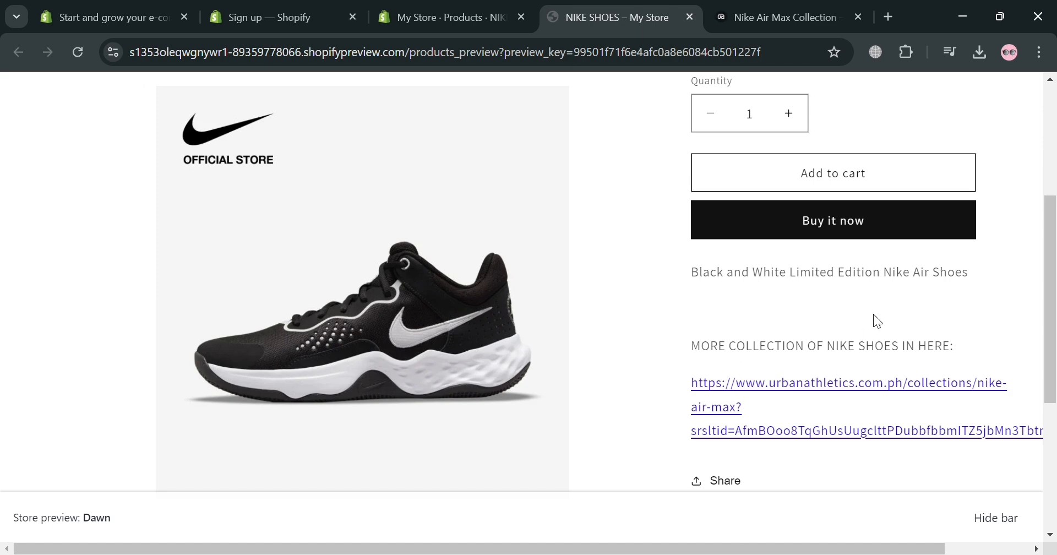
Link the words NIKE SHOES in the product description to the pasted Nike Air Max Collection page address, without a link title
left_click(434, 2)
scroll(556, 469, "down", 2)
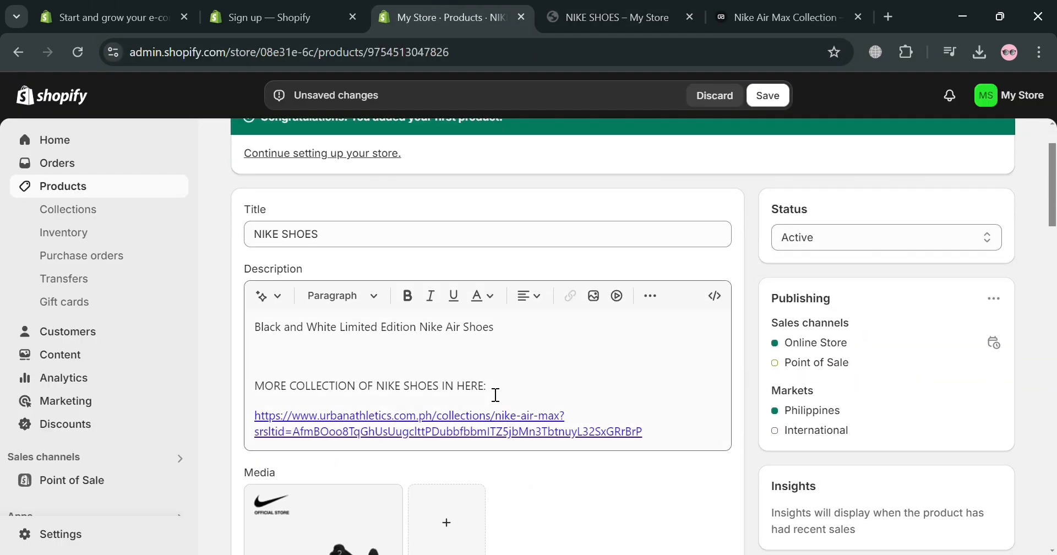
left_click_drag(378, 388, 439, 391)
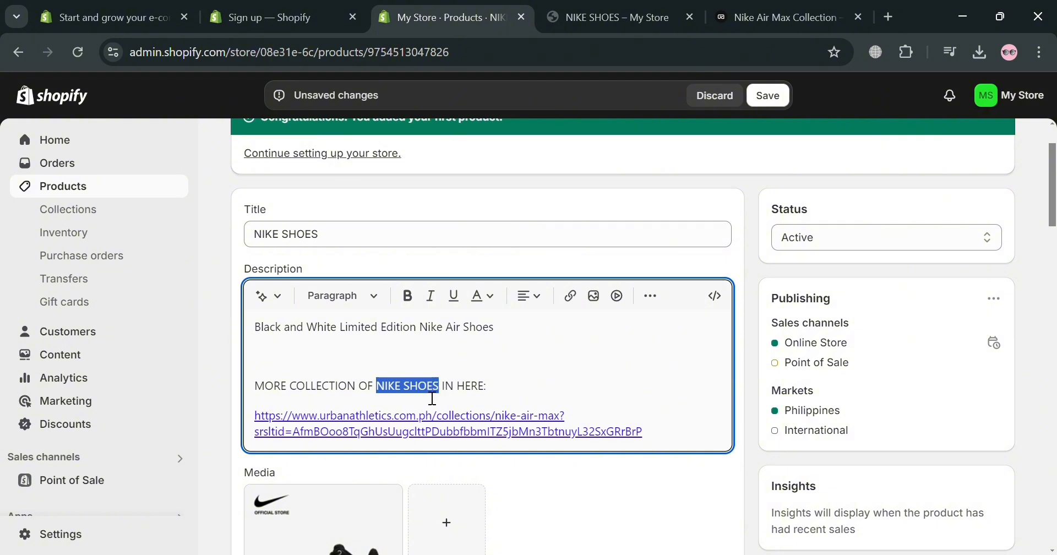
left_click(569, 299)
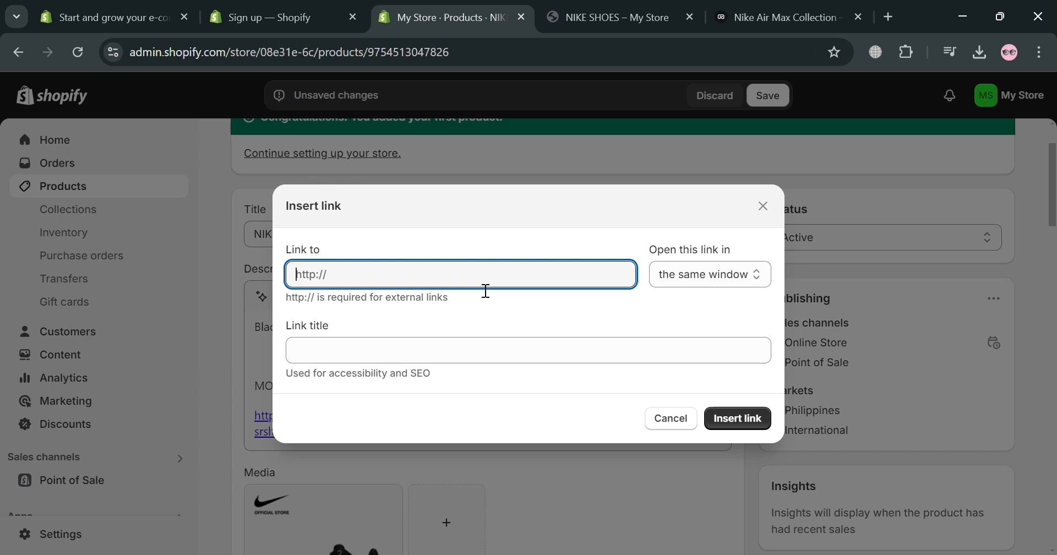
key("ctrl+v")
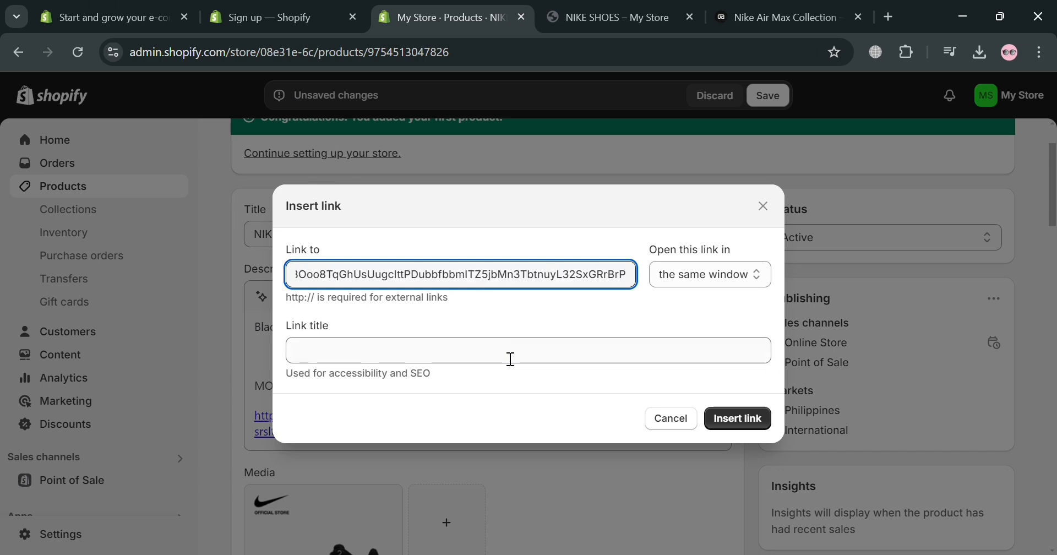
left_click(511, 360)
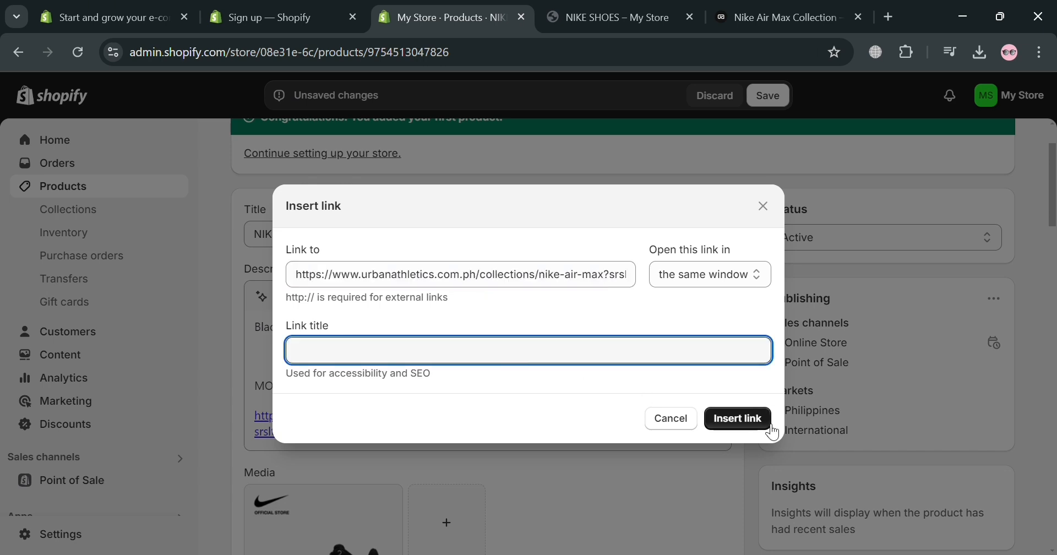
left_click(733, 287)
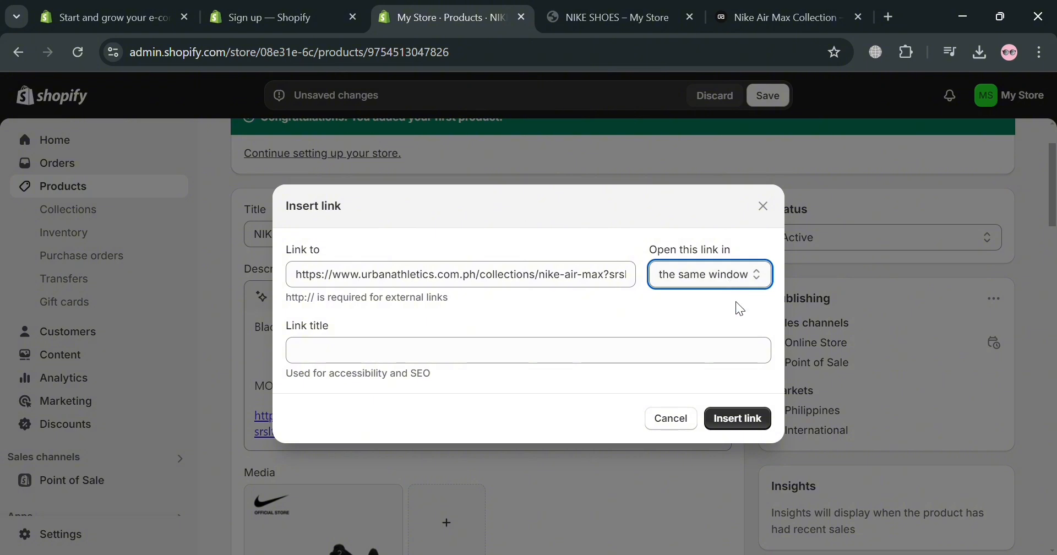
left_click(764, 429)
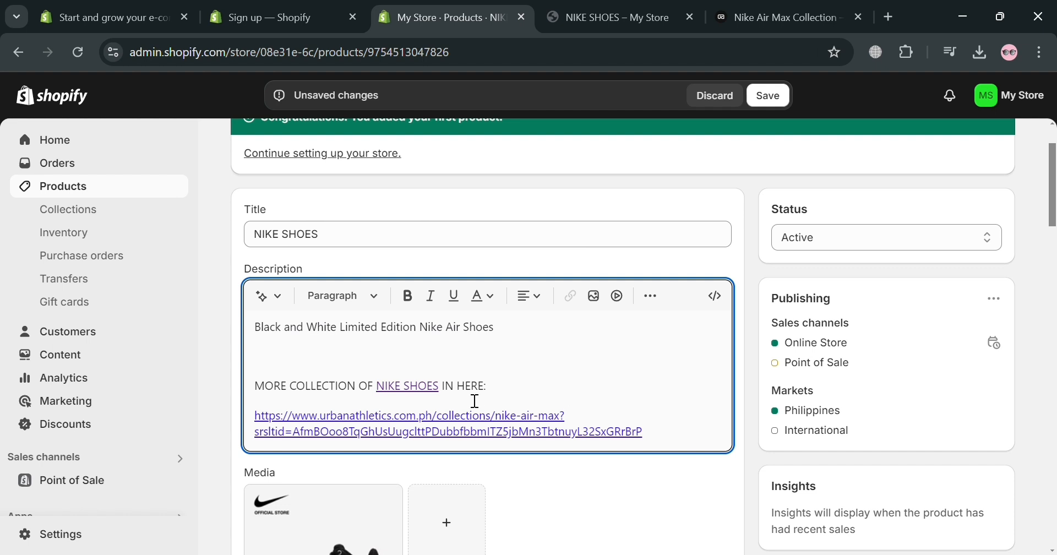
Colour the NIKE SHOES link text in the description yellow
left_click_drag(445, 389, 377, 392)
left_click(487, 304)
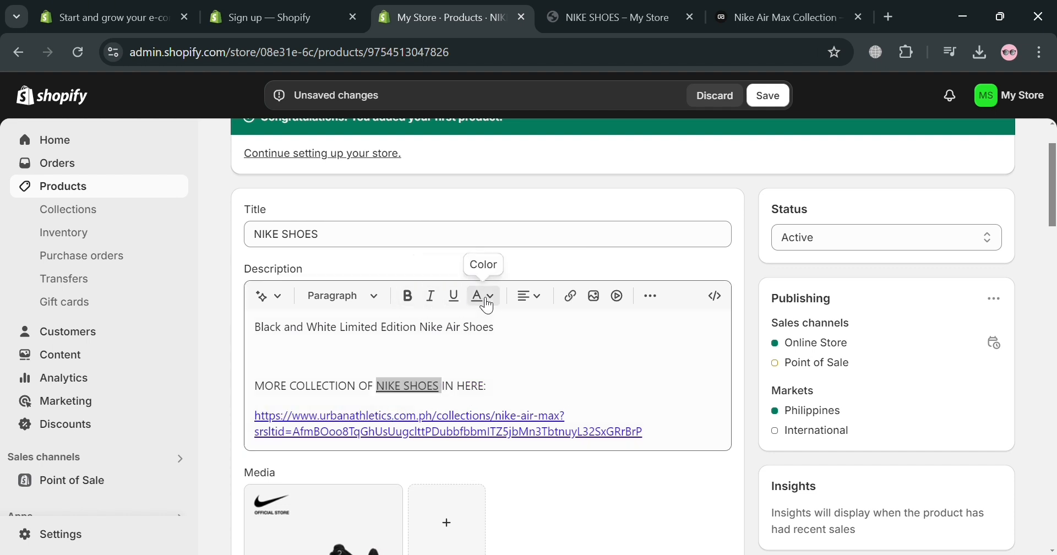
left_click(548, 384)
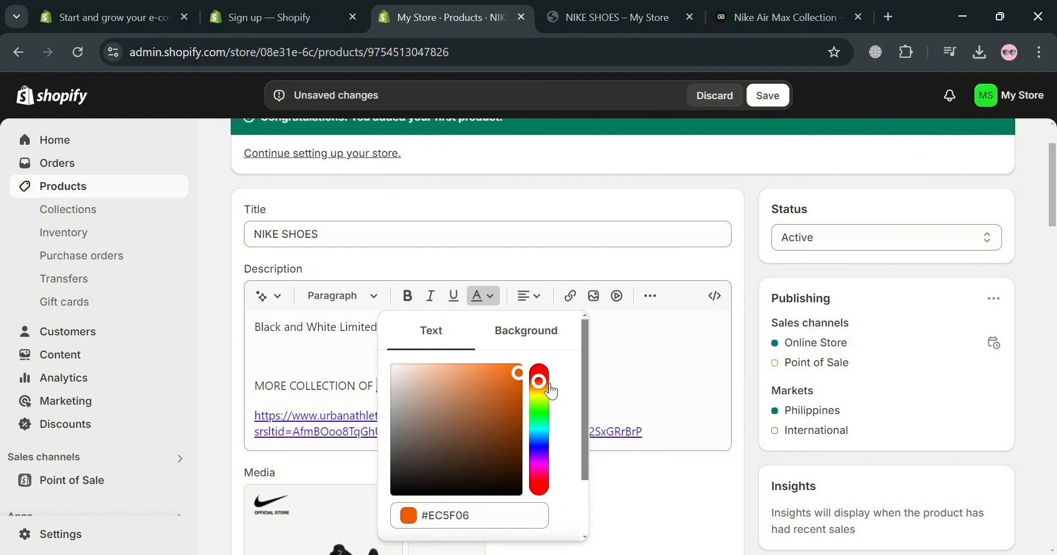
mouse_move(552, 391)
left_mouse_down()
mouse_move(548, 374)
mouse_move(558, 414)
mouse_move(550, 401)
left_mouse_up()
left_click(549, 333)
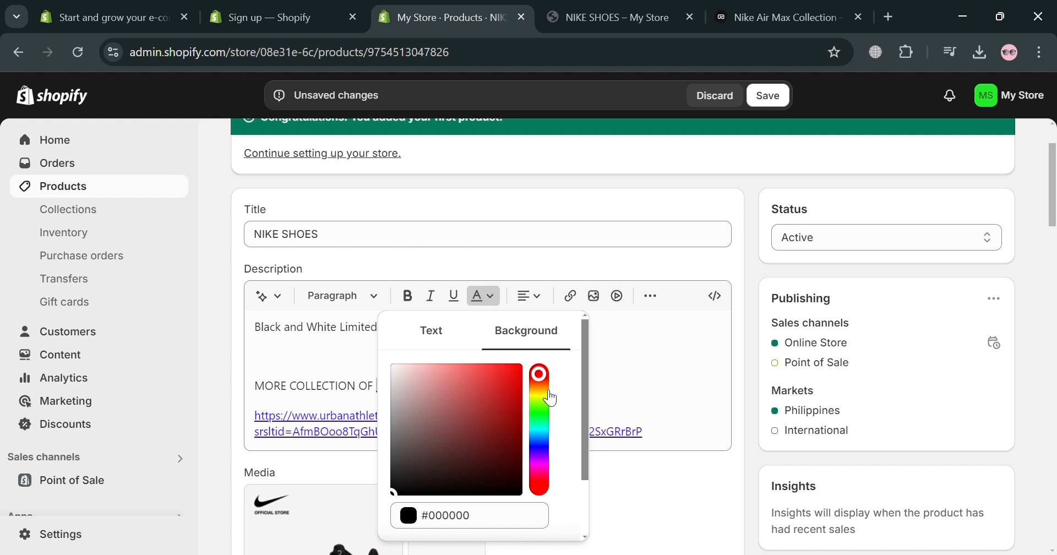
left_click(445, 336)
left_click_drag(549, 392, 556, 399)
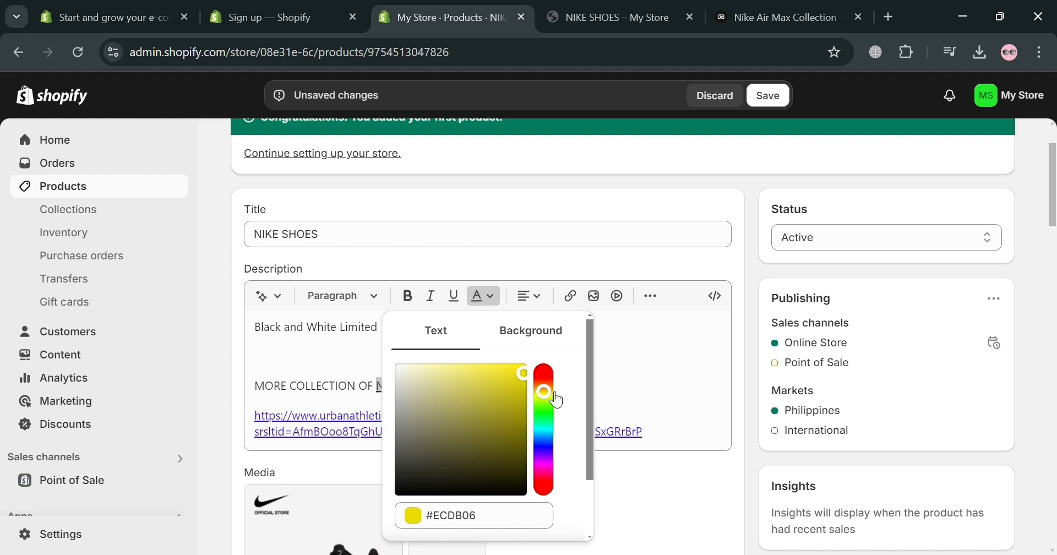
left_click_drag(523, 370, 531, 369)
left_click(713, 340)
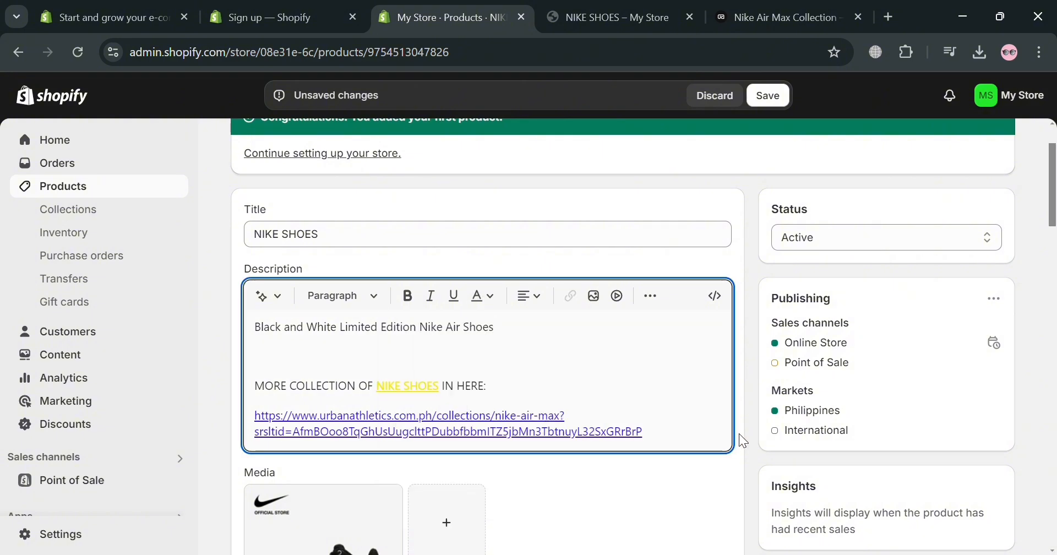
Save the product with its yellow NIKE SHOES link, replace the old storefront preview with a fresh one and view its description
left_click(768, 96)
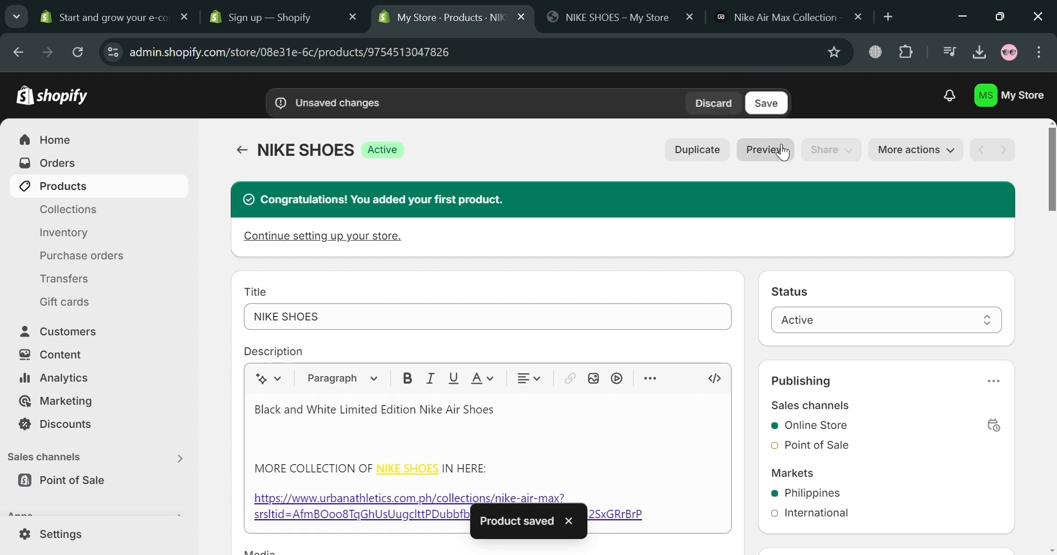
left_click(776, 148)
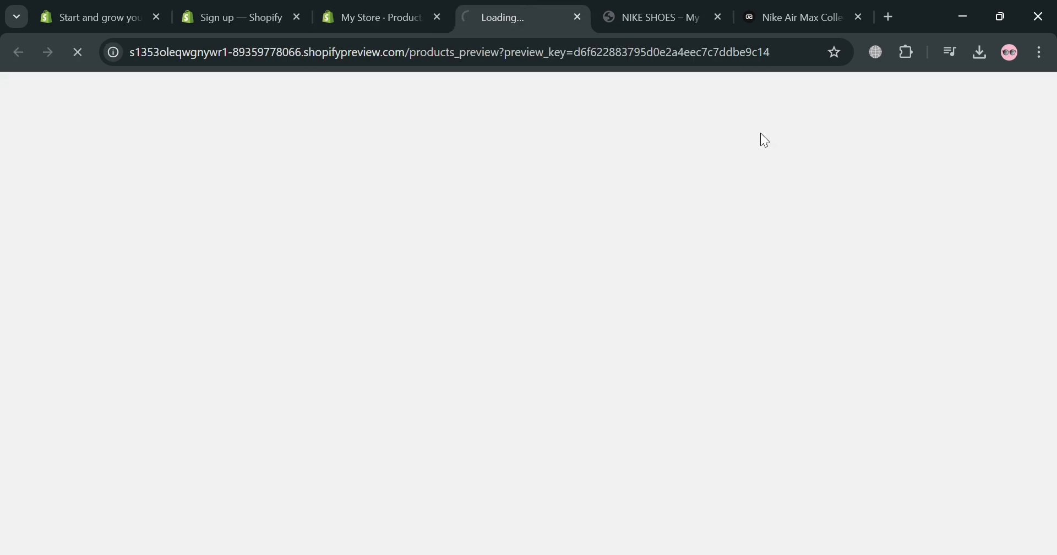
left_click(715, 18)
scroll(556, 281, "down", 4)
scroll(563, 294, "down", 3)
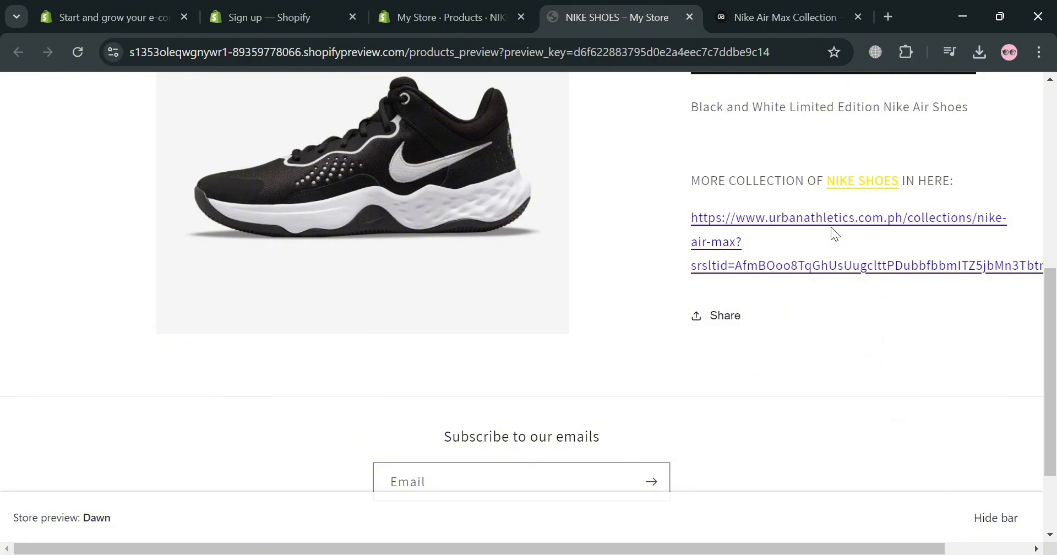
Open the Nike Air Max Collection page from the web address link in the previewed description and close the older collection page
left_click(832, 228)
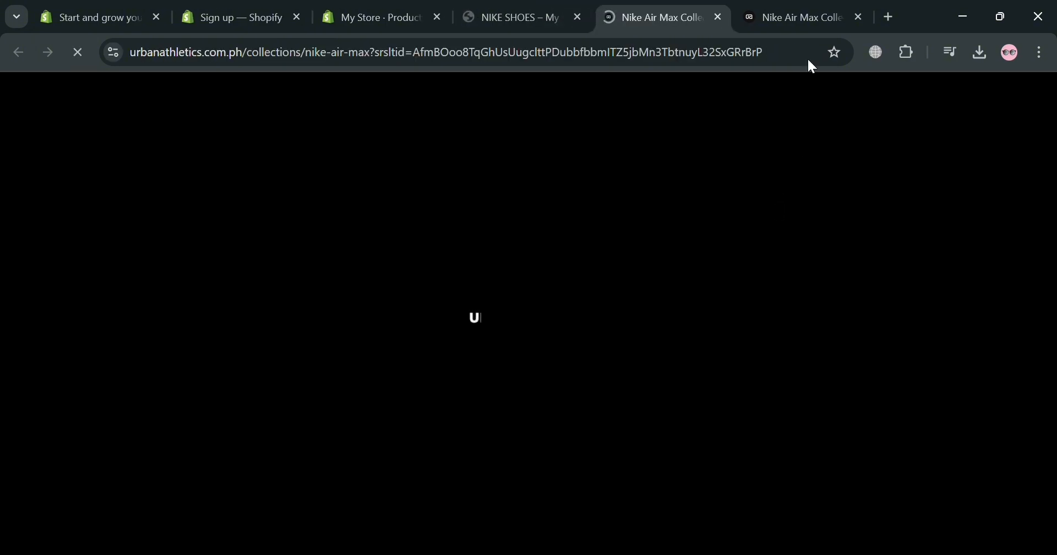
left_click(858, 17)
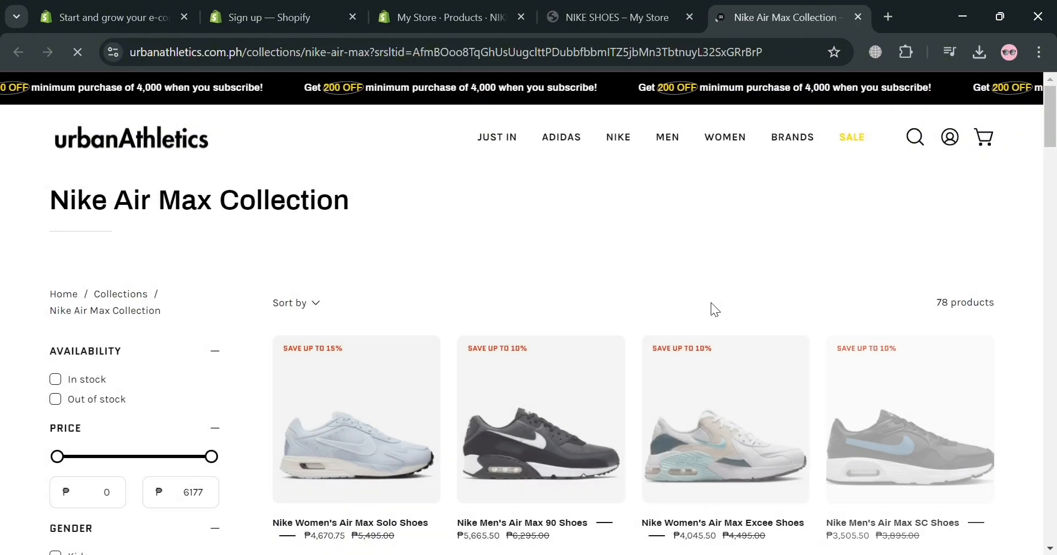
Test the yellow NIKE SHOES link in the previewed product description, and return from the collection page to the preview
left_click(636, 11)
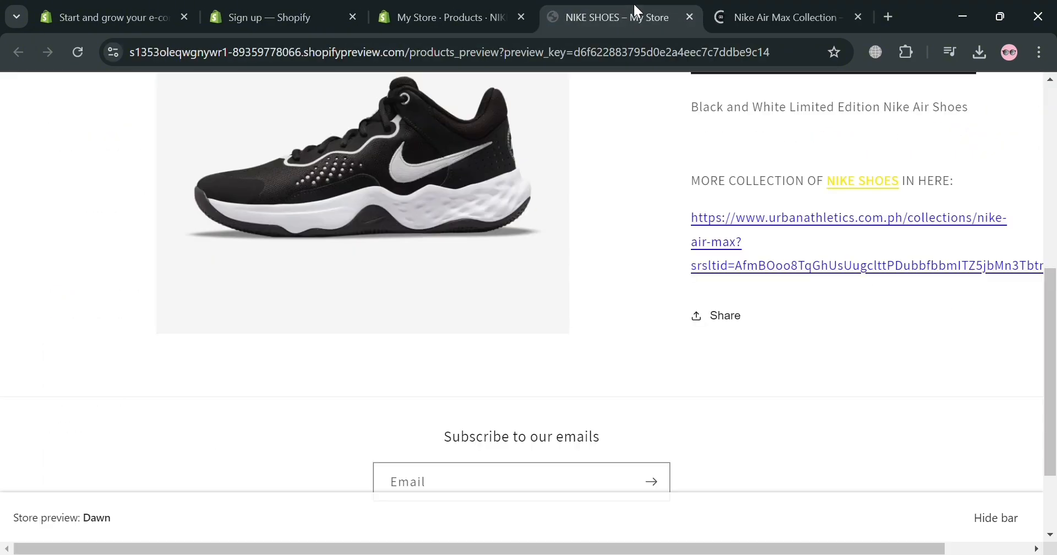
left_click(892, 191)
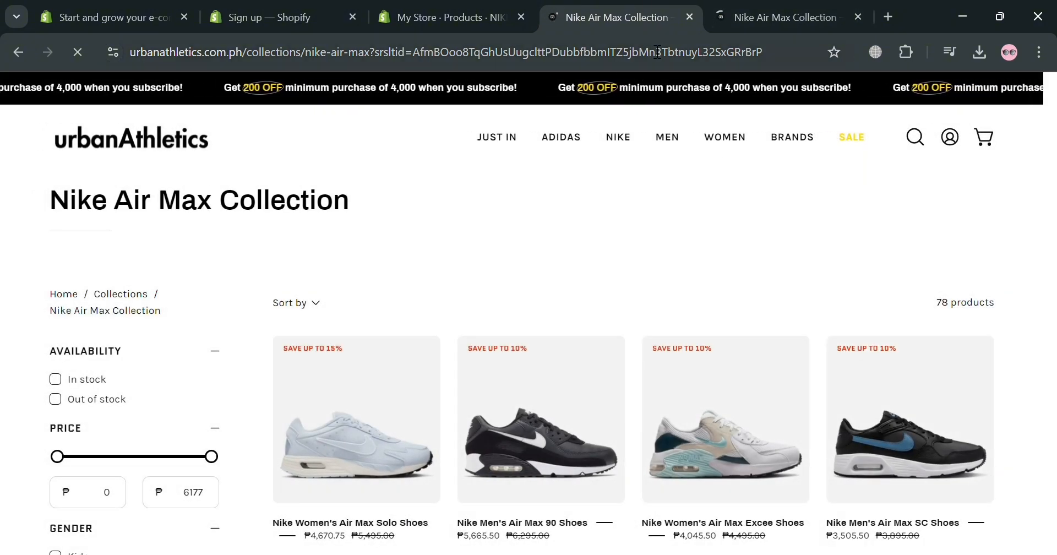
left_click(20, 52)
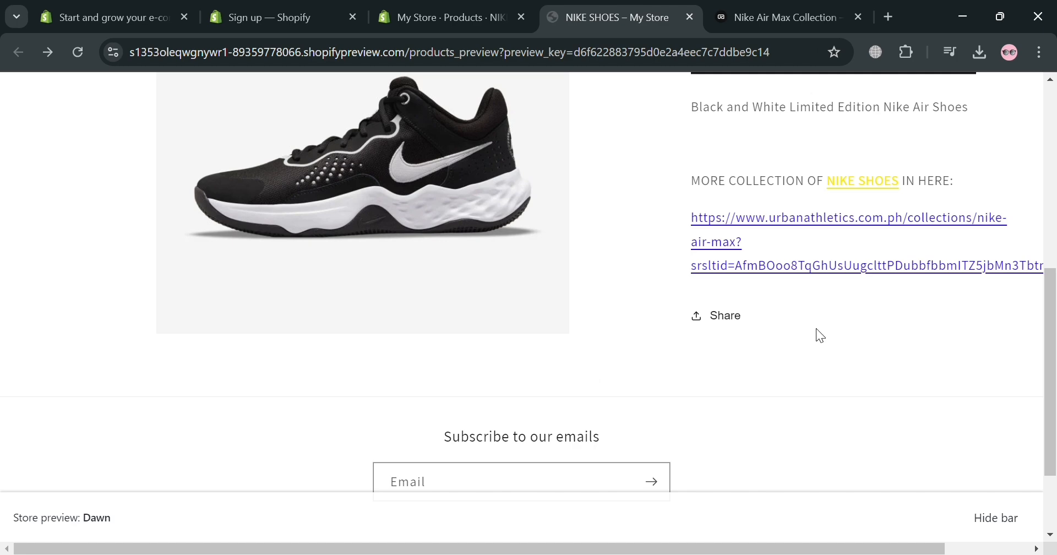
Look over the previewed NIKE SHOES product page and its description links, and return to the product's admin page
scroll(821, 335, "up", 7)
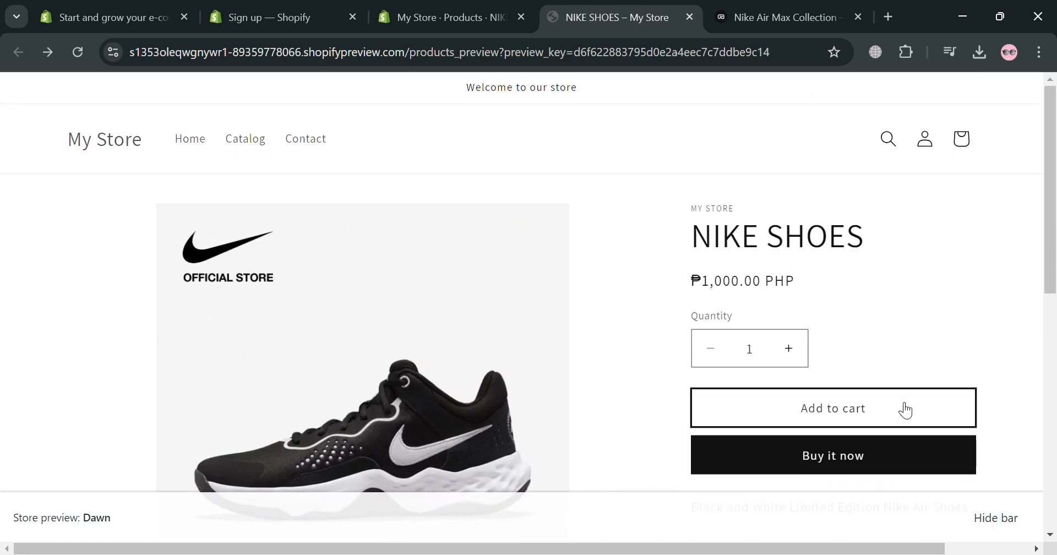
scroll(906, 410, "down", 4)
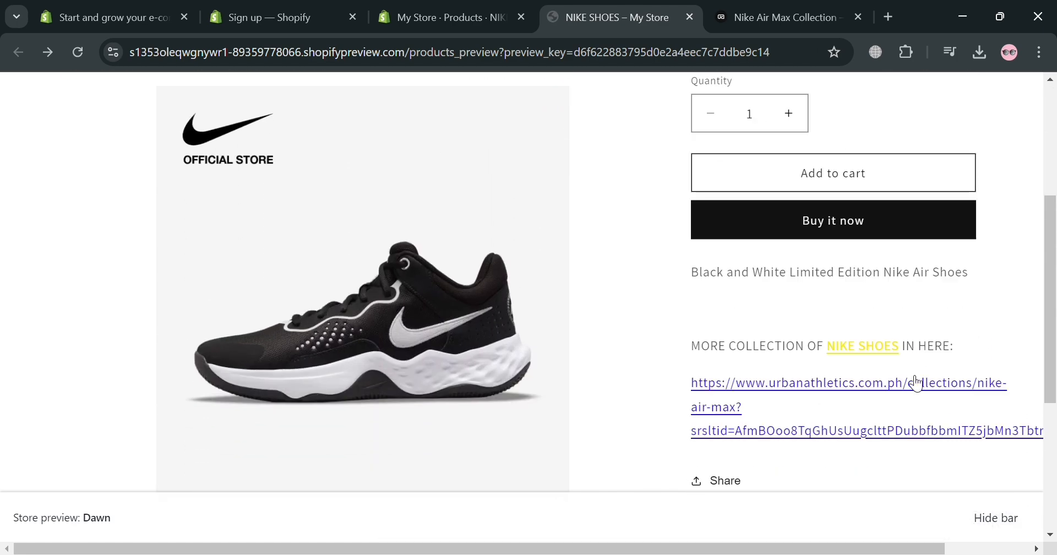
scroll(625, 335, "up", 3)
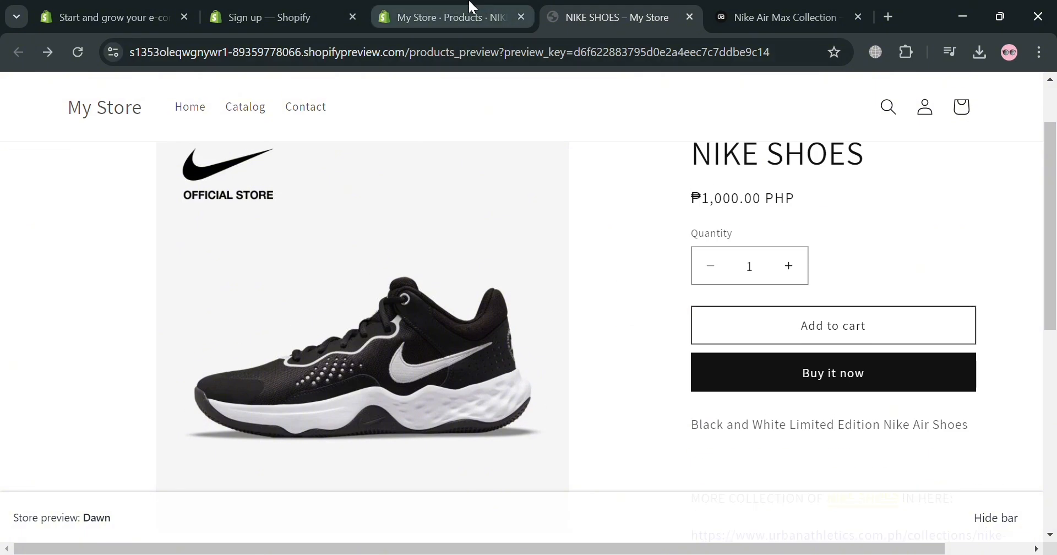
left_click(472, 7)
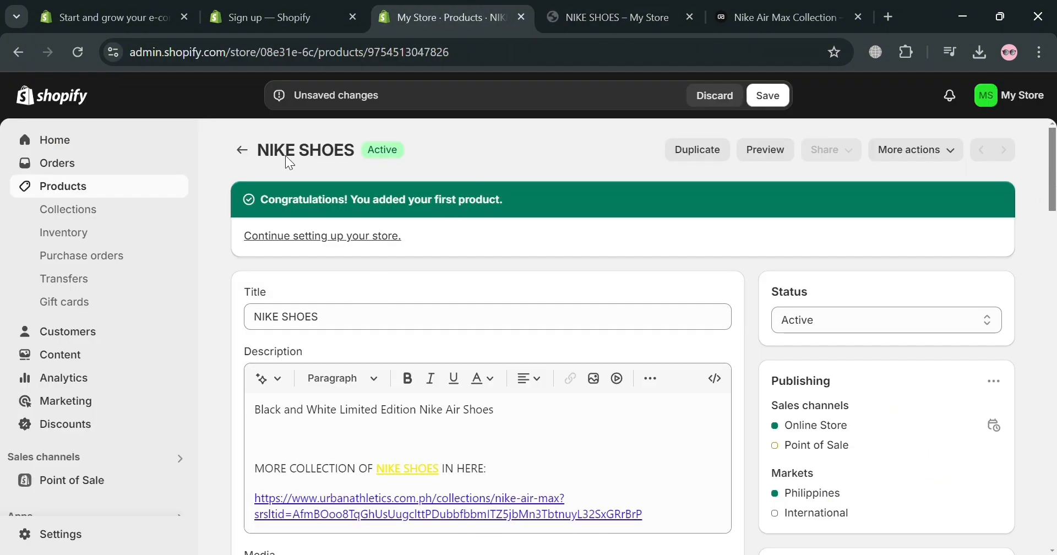